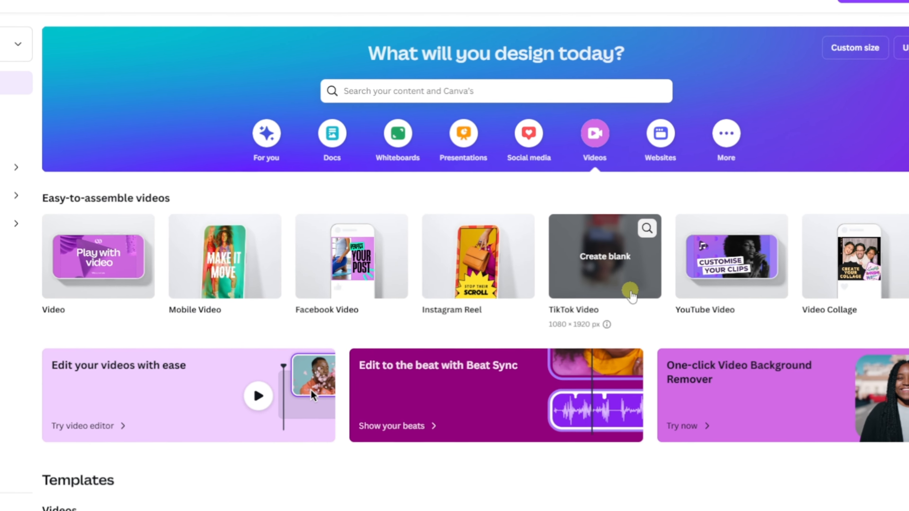
Create a blank Mobile Video design from the video formats
{"action": "left_click", "coordinate": [908, 257]}
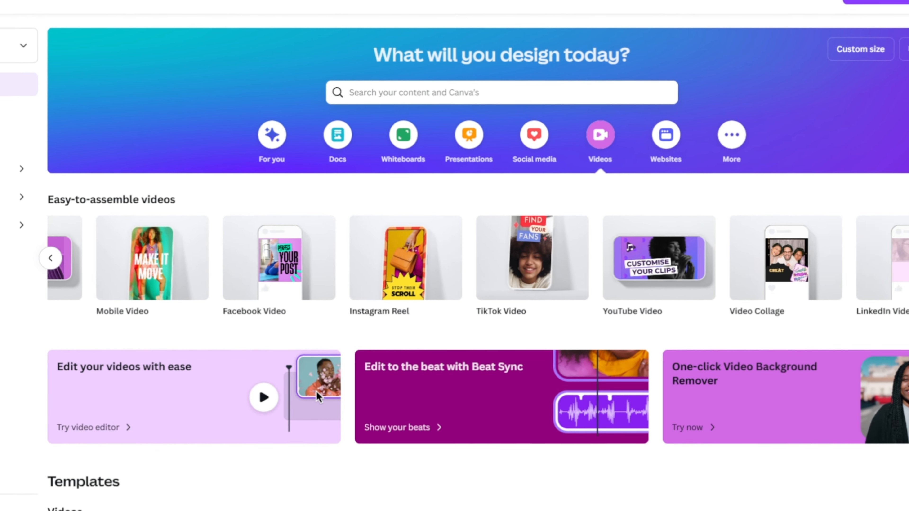
{"action": "left_click", "coordinate": [55, 259]}
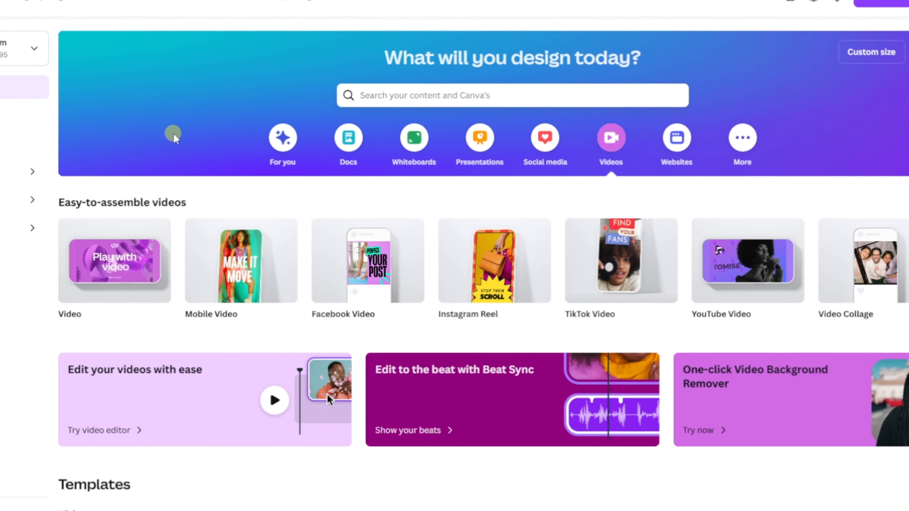
{"action": "left_click", "coordinate": [243, 290]}
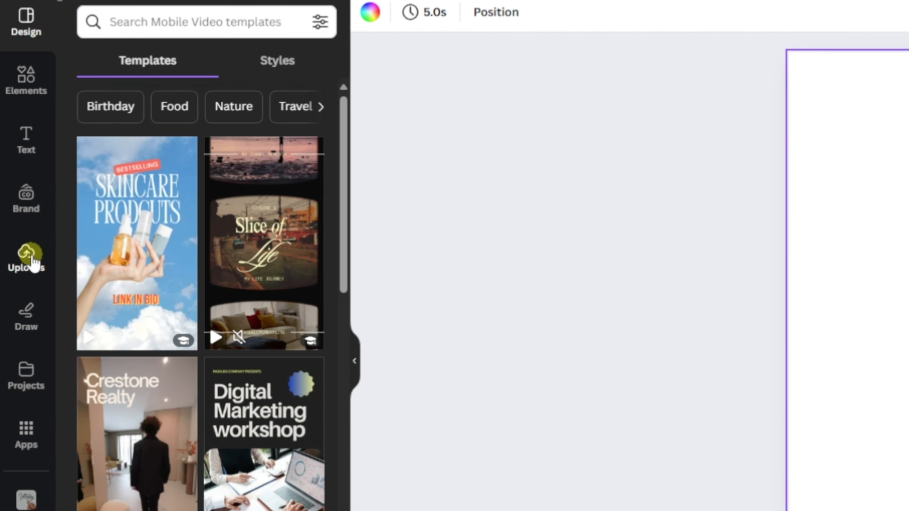
Place the uploaded 27.5 s battle-rope workout video on the first page
{"action": "left_click", "coordinate": [31, 259]}
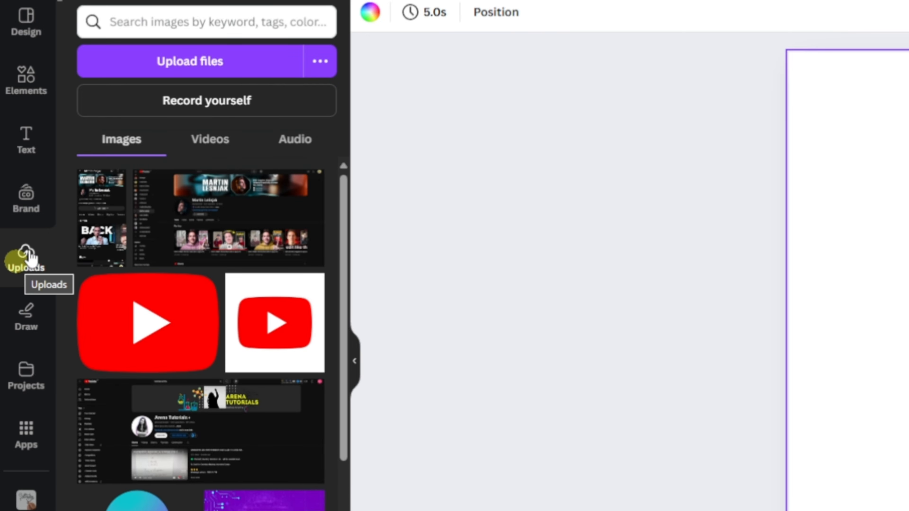
{"action": "left_click", "coordinate": [193, 63]}
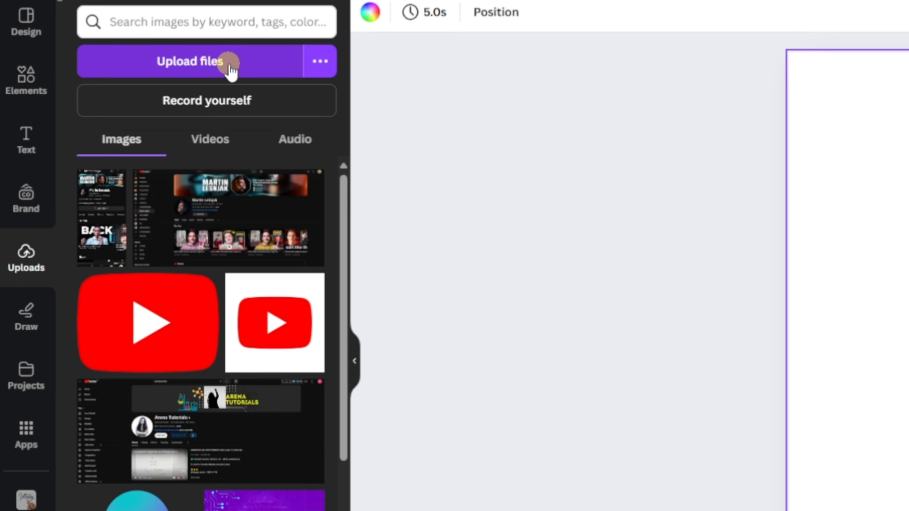
{"action": "left_click", "coordinate": [203, 150]}
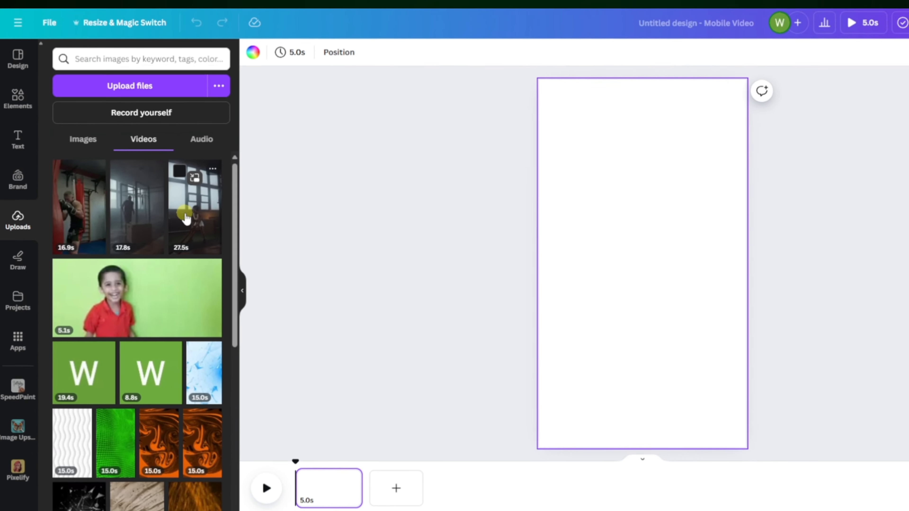
{"action": "left_click_drag", "start_coordinate": [272, 232], "coordinate": [855, 246]}
{"action": "left_click_drag", "start_coordinate": [513, 204], "coordinate": [508, 178]}
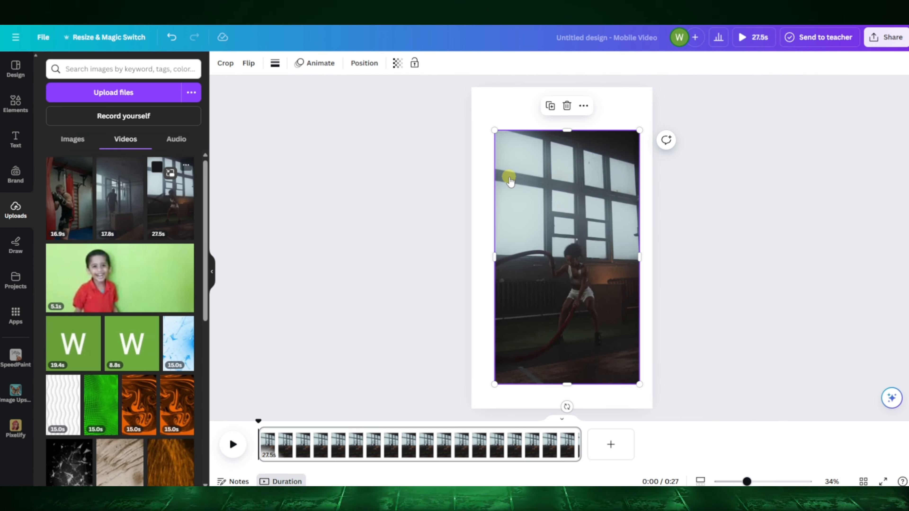
Add two more pages, placing the uploaded 17.8 s box-jump video on the second and the 16.9 s boxing video on the third
{"action": "left_click", "coordinate": [611, 444]}
{"action": "left_click_drag", "start_coordinate": [120, 198], "coordinate": [616, 437]}
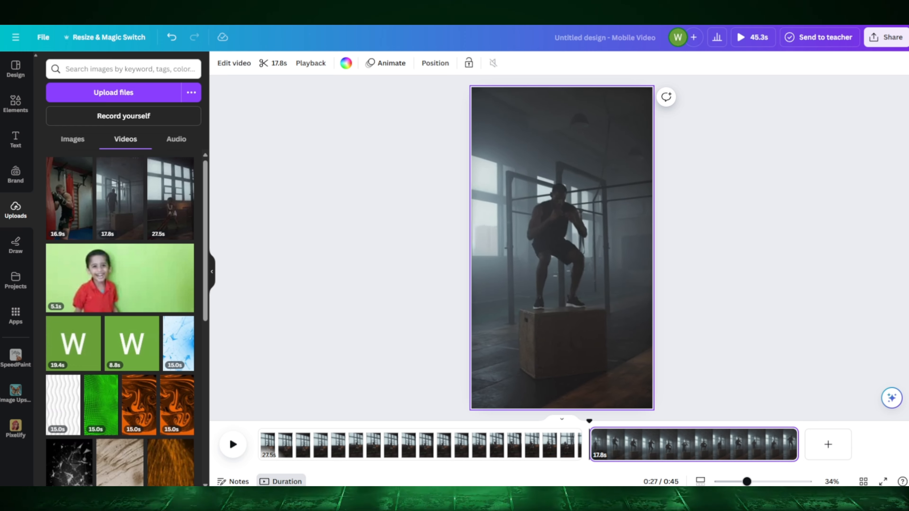
{"action": "left_click", "coordinate": [830, 450]}
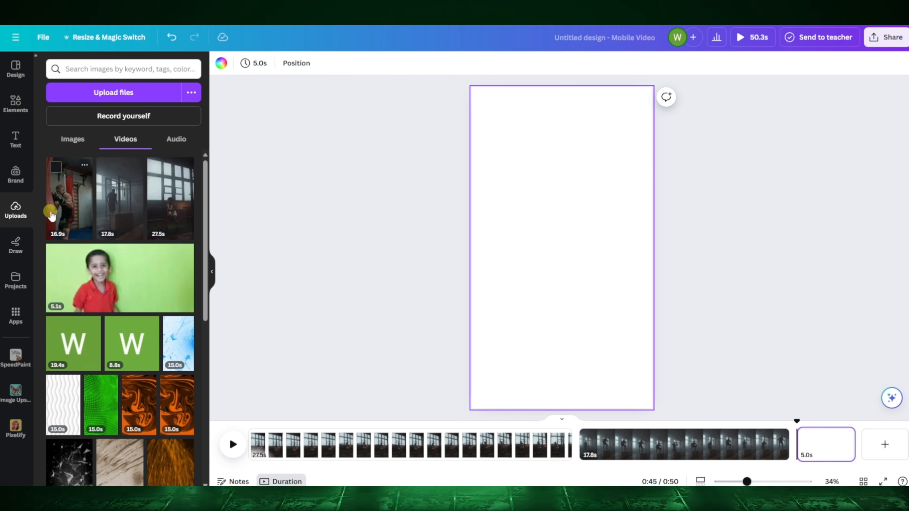
{"action": "left_click_drag", "start_coordinate": [59, 208], "coordinate": [505, 166]}
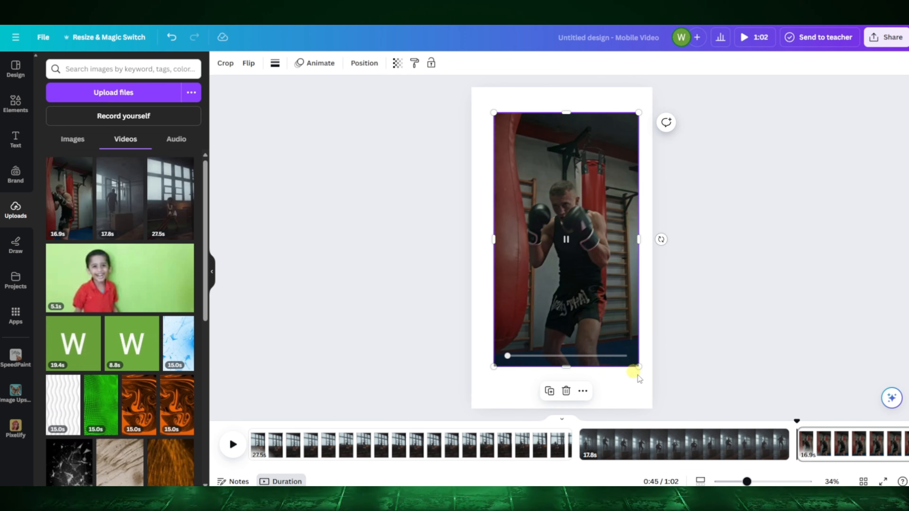
{"action": "left_click_drag", "start_coordinate": [540, 144], "coordinate": [536, 154]}
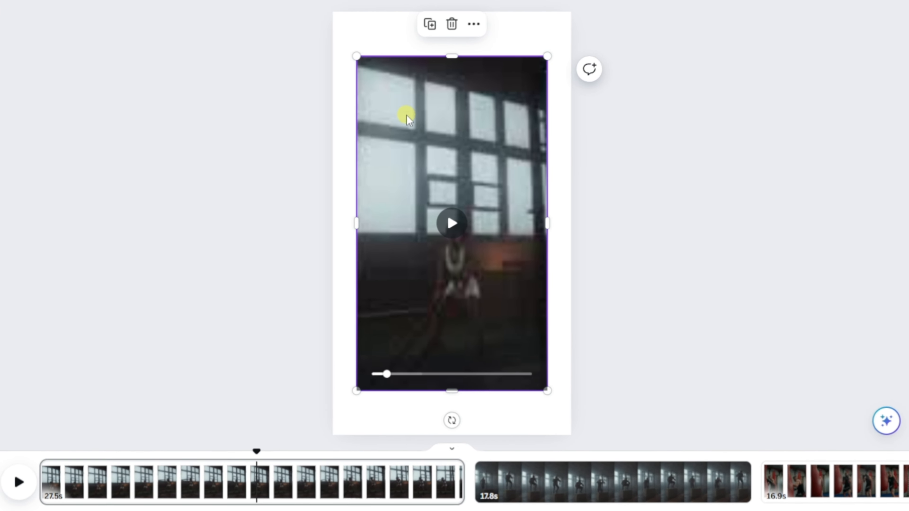
Set the battle-rope video and the boxing video as full backgrounds of their pages
{"action": "right_click", "coordinate": [403, 114]}
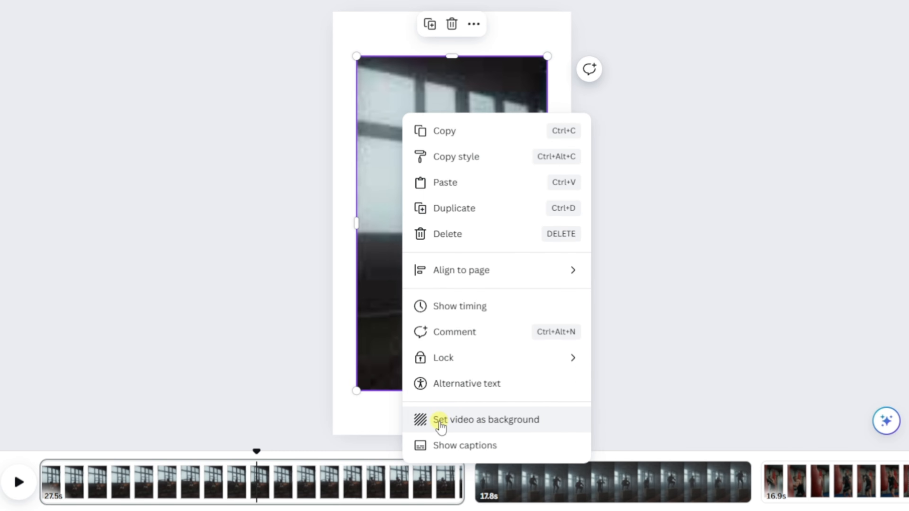
{"action": "left_click", "coordinate": [488, 424]}
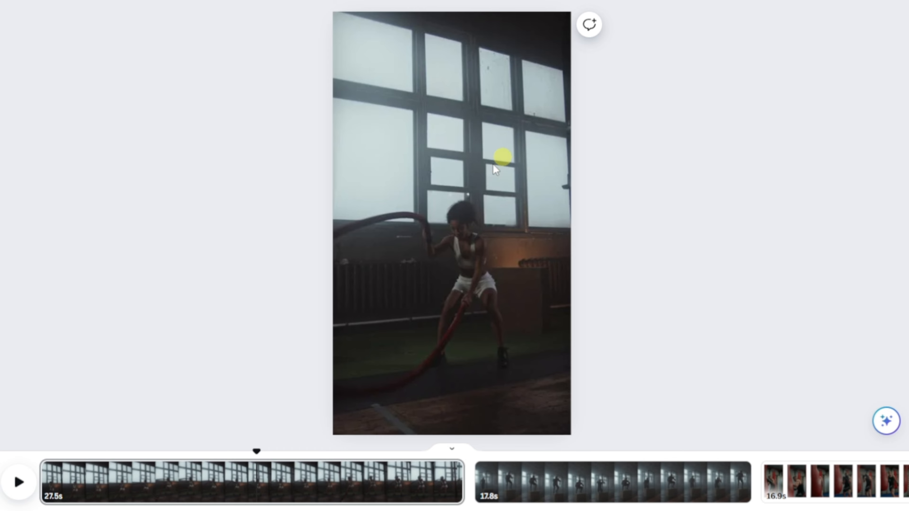
{"action": "left_click", "coordinate": [575, 497]}
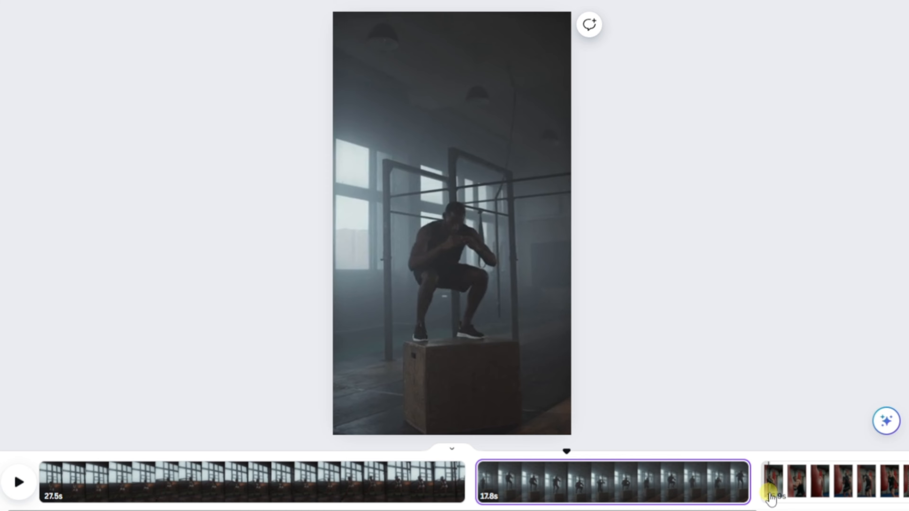
{"action": "scroll", "coordinate": [703, 502], "scroll_direction": "right", "scroll_amount": 5}
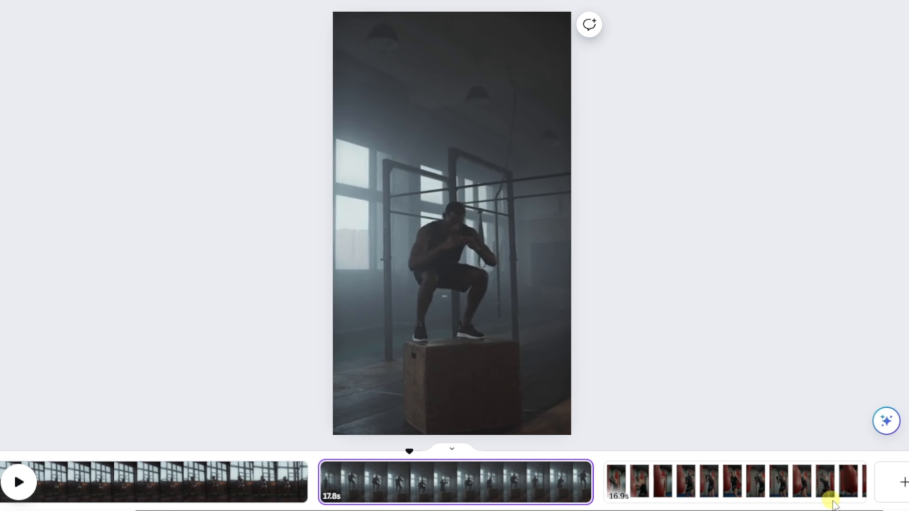
{"action": "left_click", "coordinate": [723, 480]}
{"action": "left_click", "coordinate": [430, 154]}
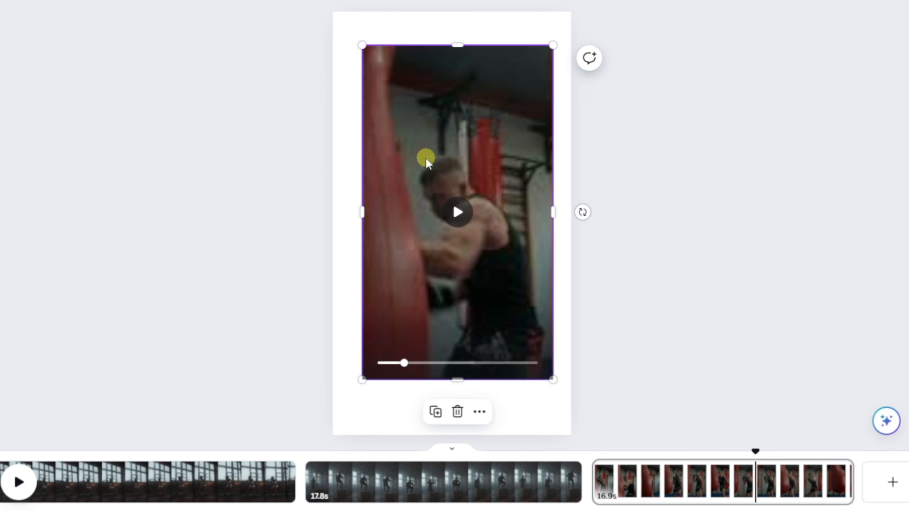
{"action": "right_click", "coordinate": [443, 153]}
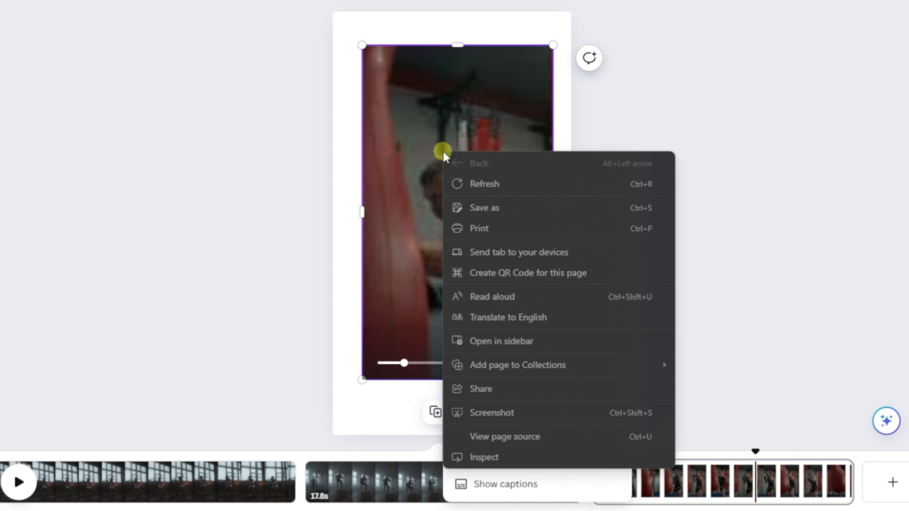
{"action": "key", "text": "Escape"}
{"action": "right_click", "coordinate": [416, 149]}
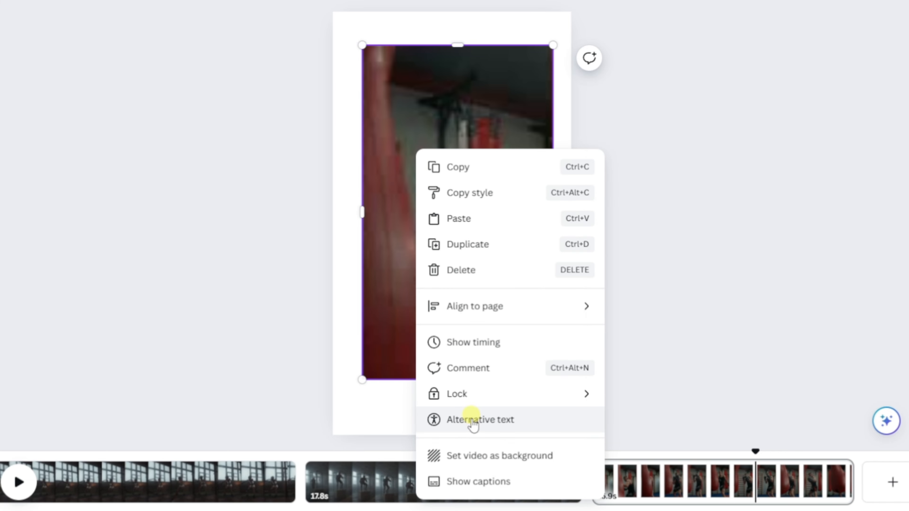
{"action": "left_click", "coordinate": [493, 462]}
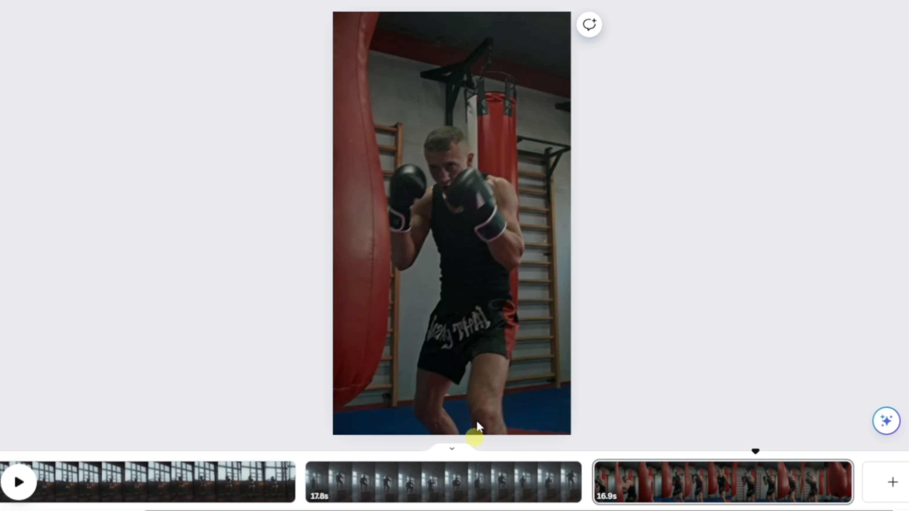
Trim the start and end of the first page's battle-rope clip so that it lasts 5.6 s
{"action": "left_click_drag", "start_coordinate": [216, 510], "coordinate": [68, 510]}
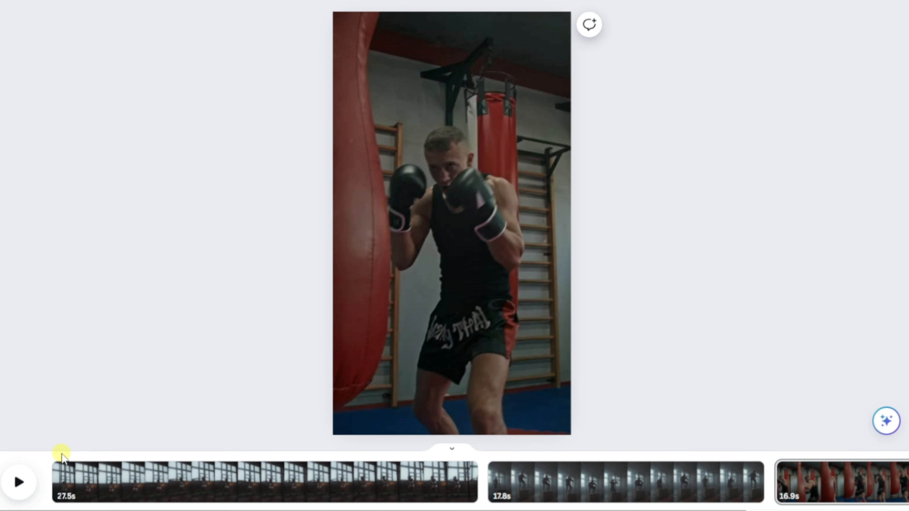
{"action": "left_click", "coordinate": [59, 474]}
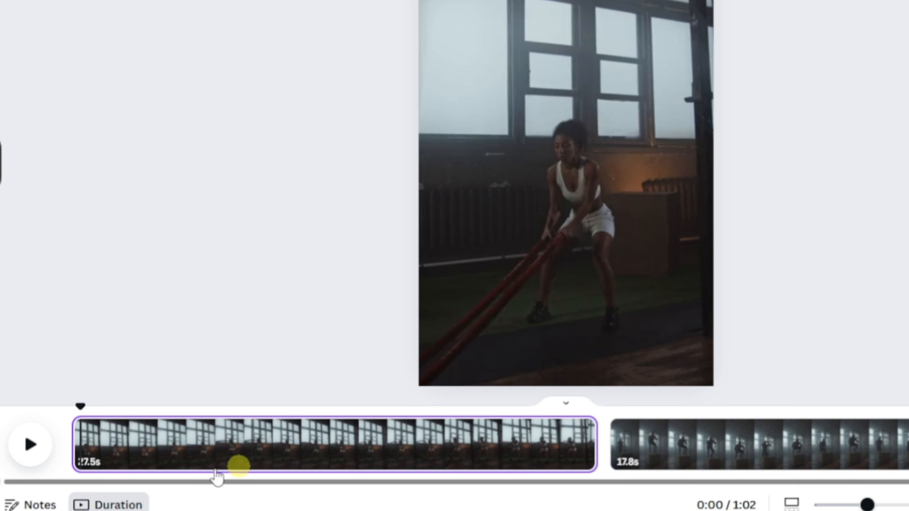
{"action": "left_click_drag", "start_coordinate": [74, 410], "coordinate": [111, 407]}
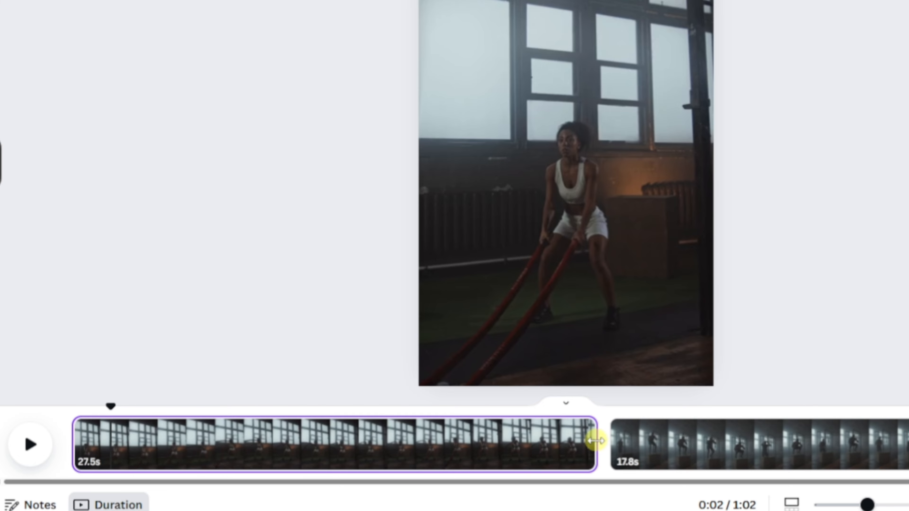
{"action": "left_click_drag", "start_coordinate": [594, 441], "coordinate": [372, 444]}
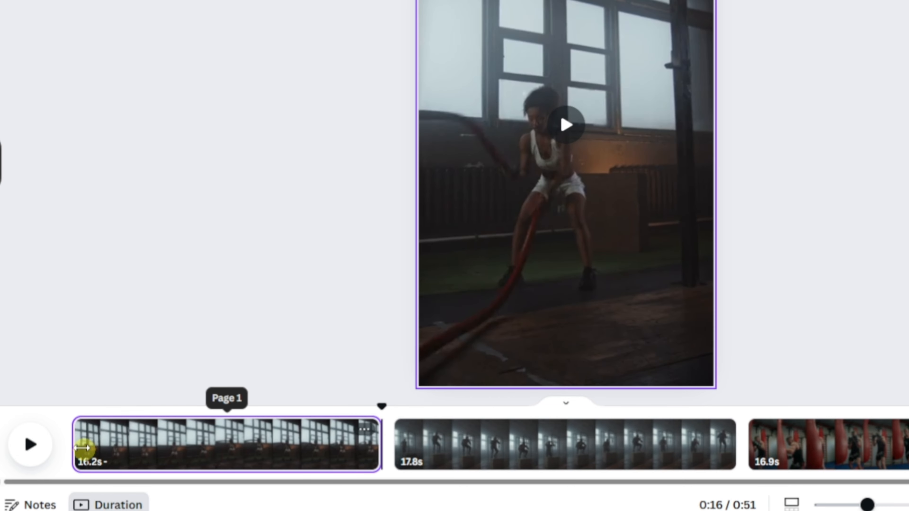
{"action": "left_click_drag", "start_coordinate": [77, 441], "coordinate": [131, 440]}
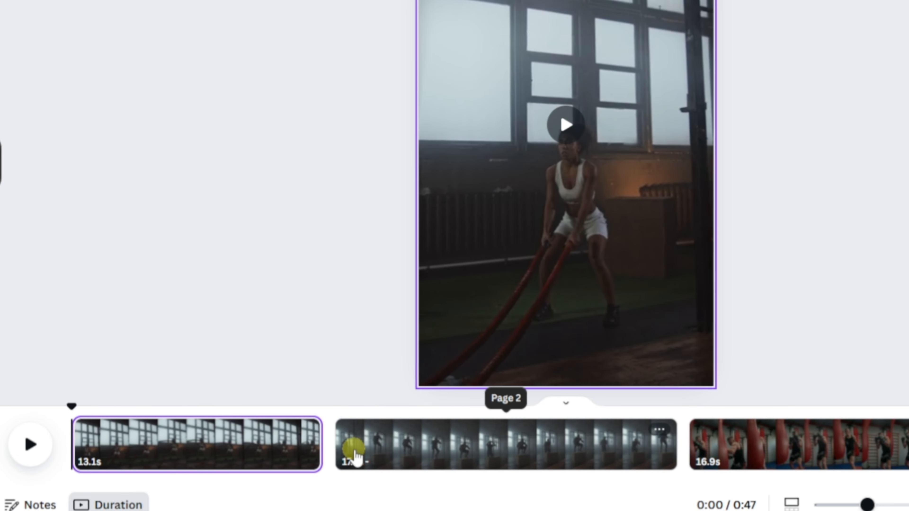
{"action": "left_click_drag", "start_coordinate": [320, 446], "coordinate": [177, 442]}
Trim the box-jump clip to 6.9 s and the boxing clip to 7.7 s
{"action": "left_click", "coordinate": [325, 444]}
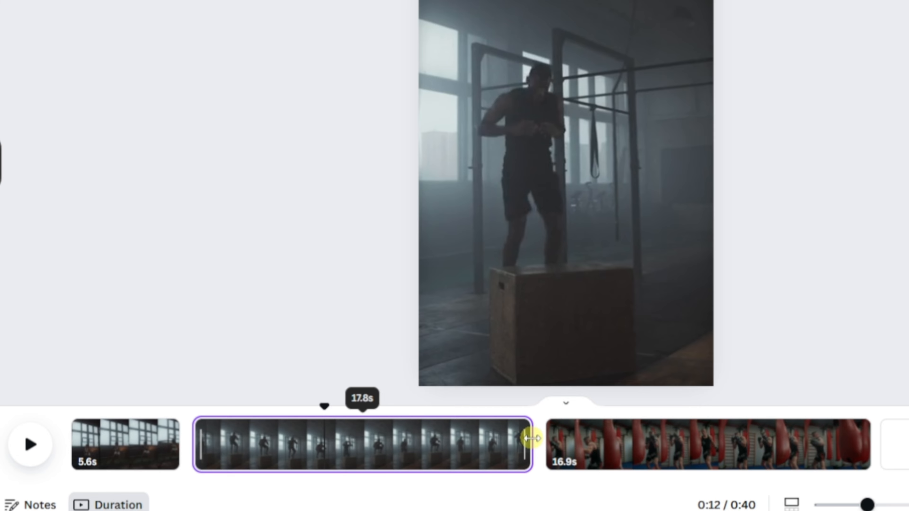
{"action": "left_click_drag", "start_coordinate": [532, 438], "coordinate": [318, 434]}
{"action": "left_click", "coordinate": [406, 441]}
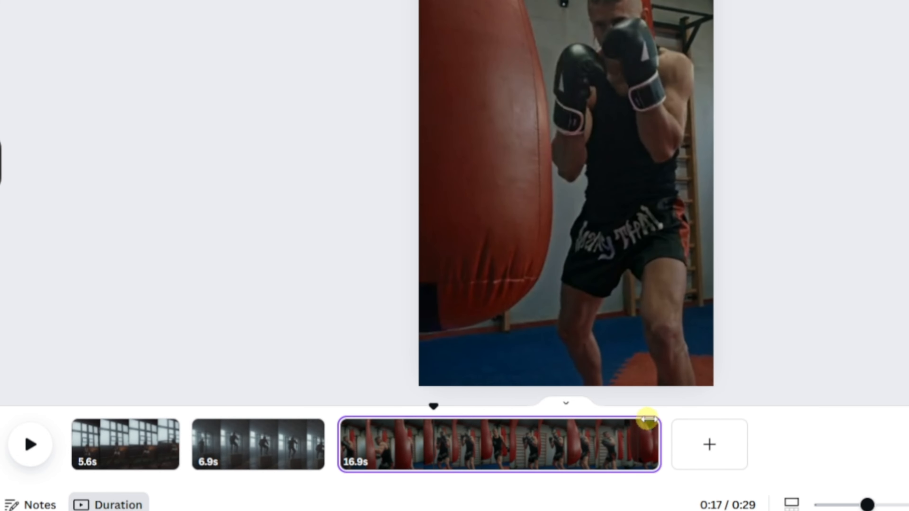
{"action": "left_click_drag", "start_coordinate": [654, 428], "coordinate": [483, 434]}
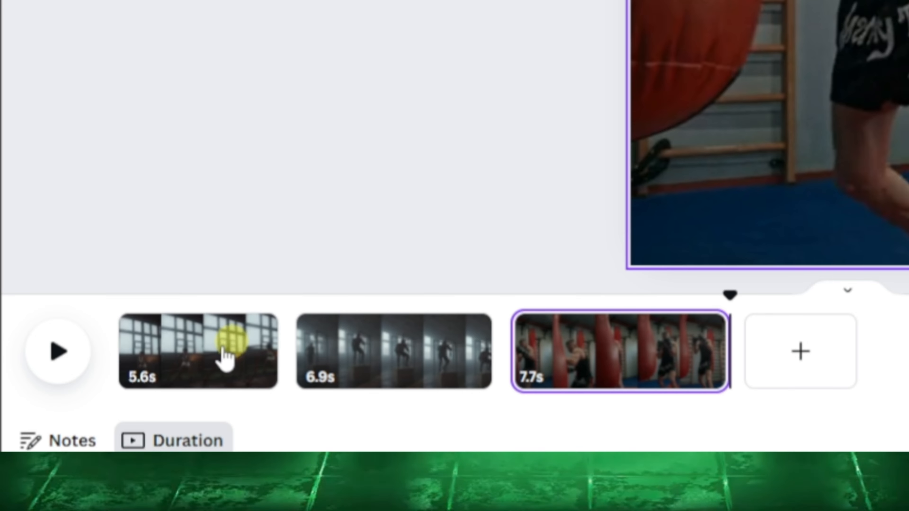
Copy the motivational speech from ChatGPT and paste it into the first page's notes in Canva
{"action": "left_click", "coordinate": [224, 356]}
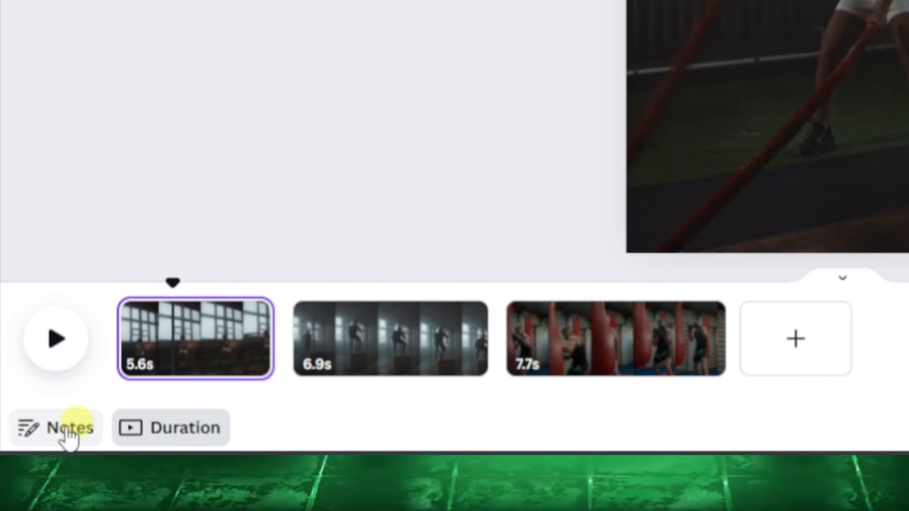
{"action": "left_click", "coordinate": [55, 432]}
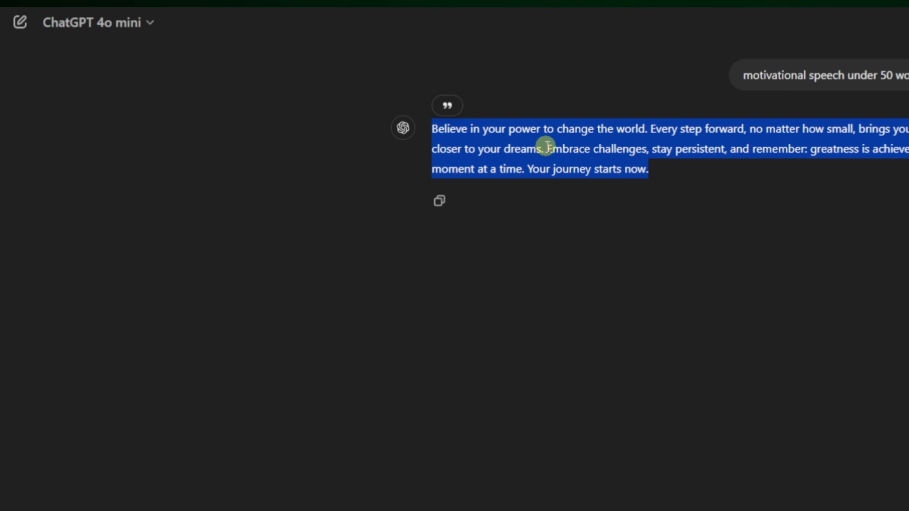
{"action": "left_click", "coordinate": [550, 146]}
{"action": "triple_click", "coordinate": [550, 146]}
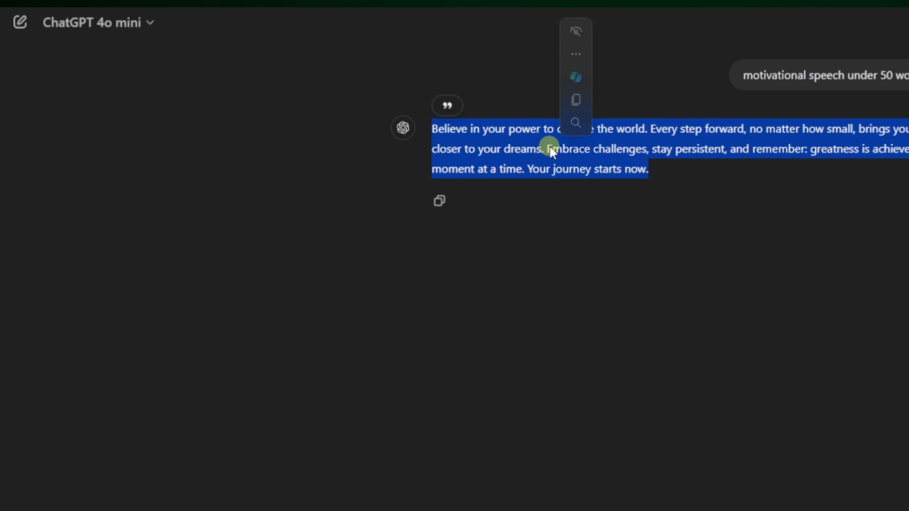
{"action": "left_click", "coordinate": [438, 202]}
{"action": "left_click", "coordinate": [175, 179]}
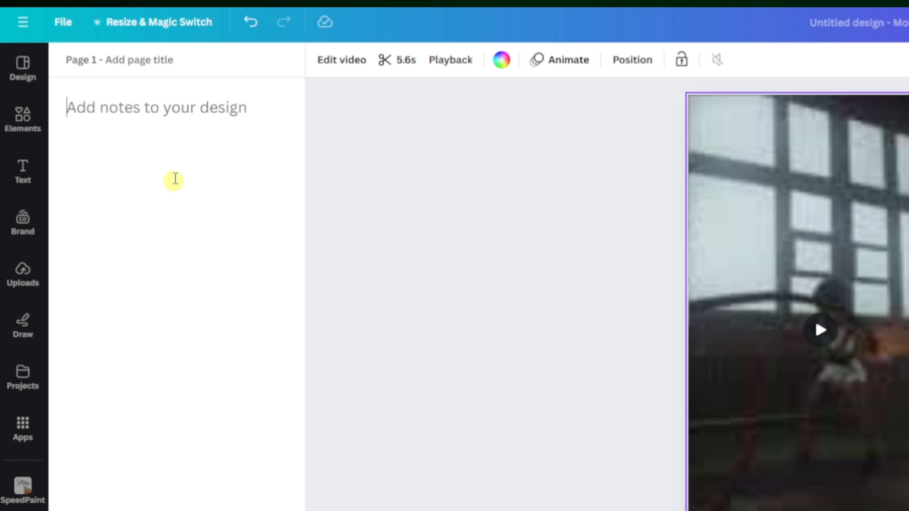
{"action": "key", "text": "ctrl+v"}
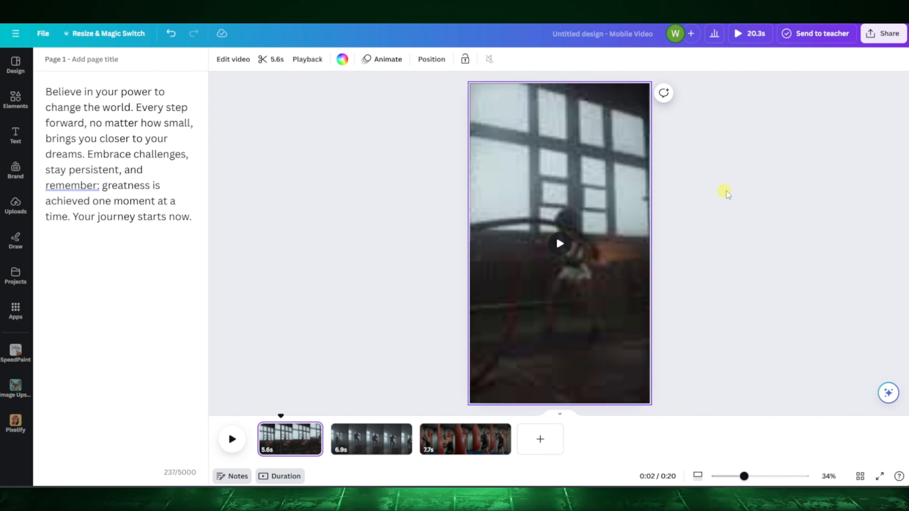
Open the recording studio for the design through the Present and record sharing option
{"action": "left_click", "coordinate": [817, 136]}
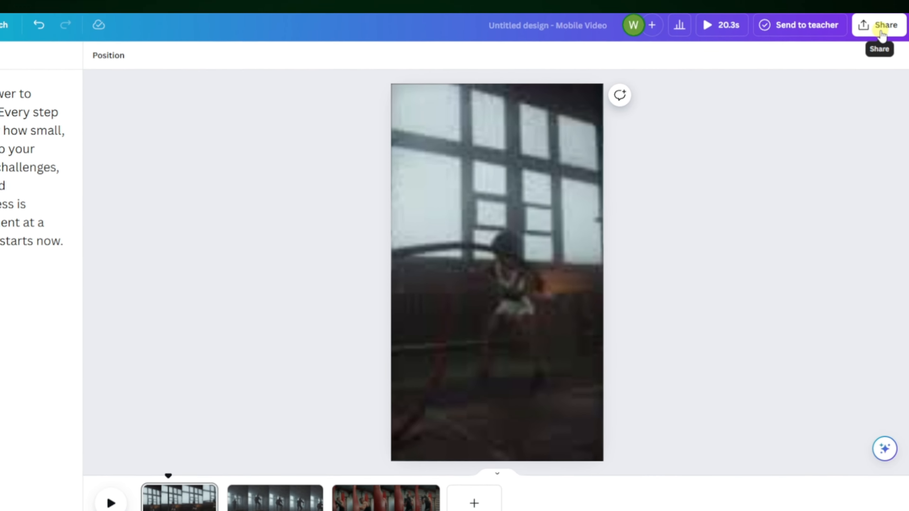
{"action": "left_click", "coordinate": [879, 36]}
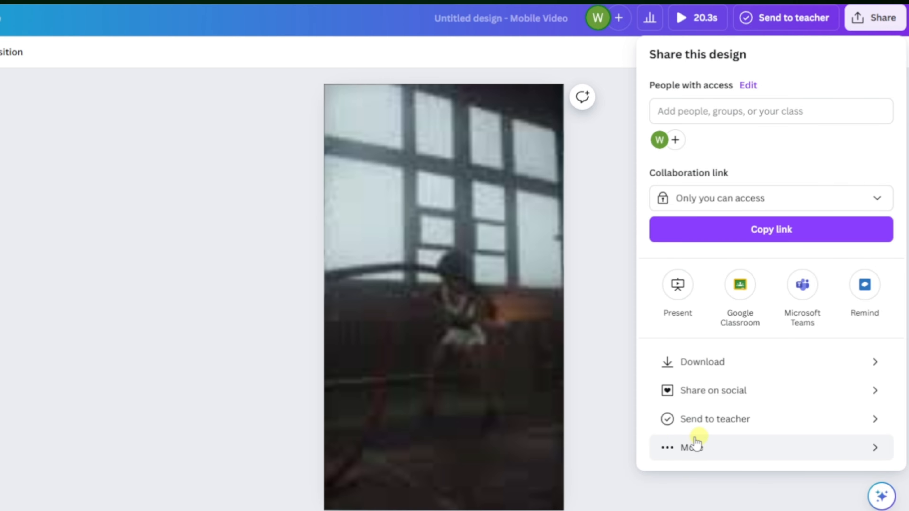
{"action": "left_click", "coordinate": [685, 449]}
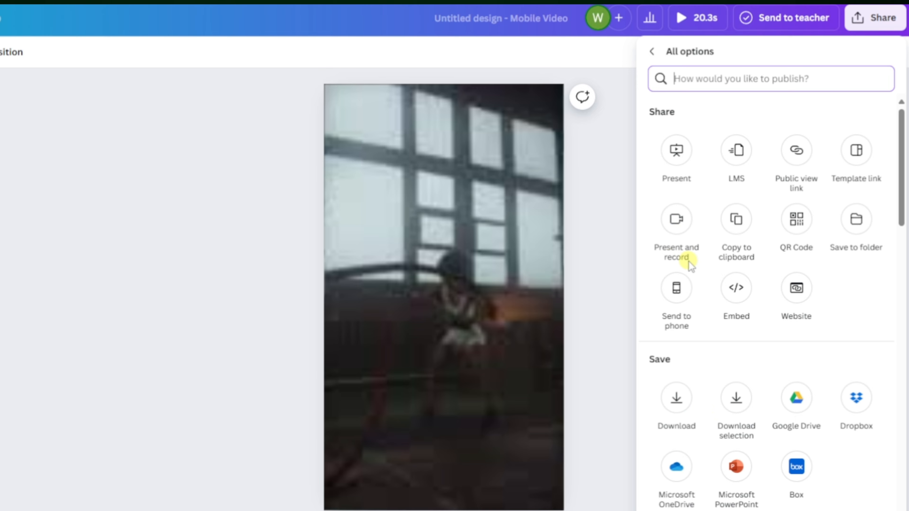
{"action": "left_click", "coordinate": [676, 219]}
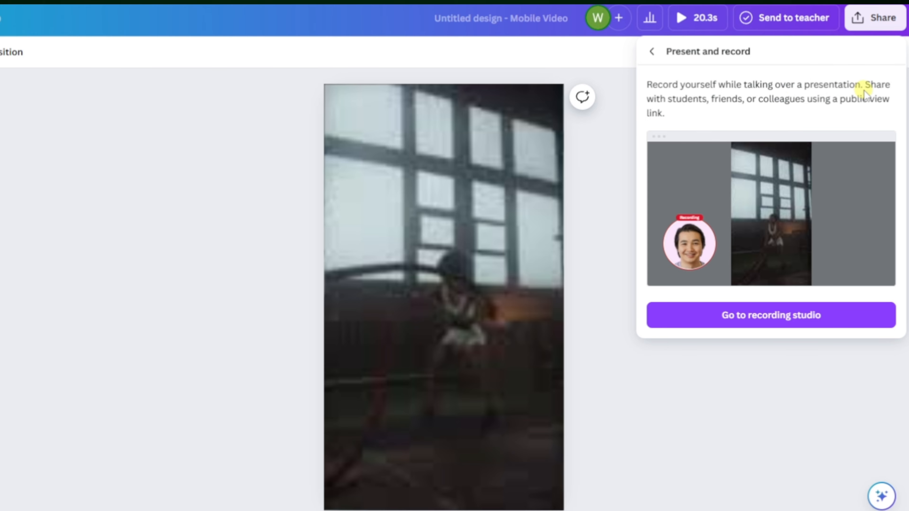
{"action": "left_click", "coordinate": [755, 317]}
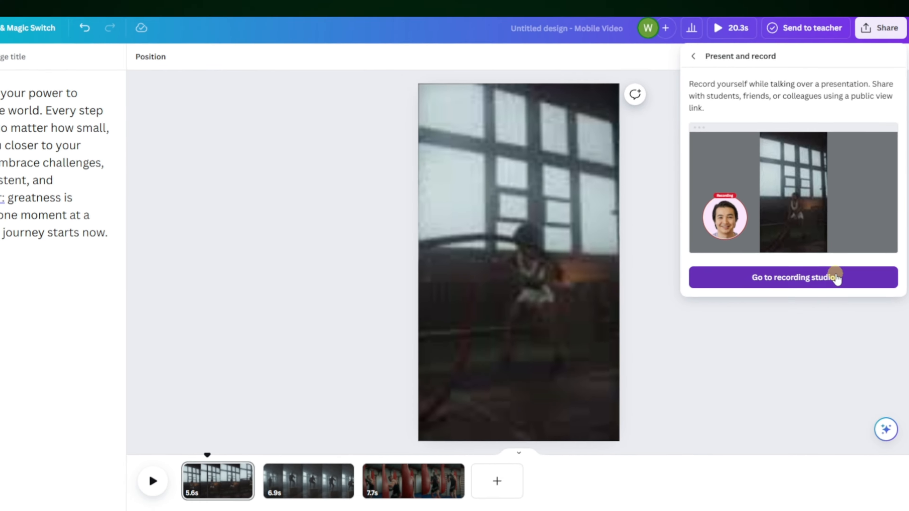
{"action": "left_click", "coordinate": [823, 317]}
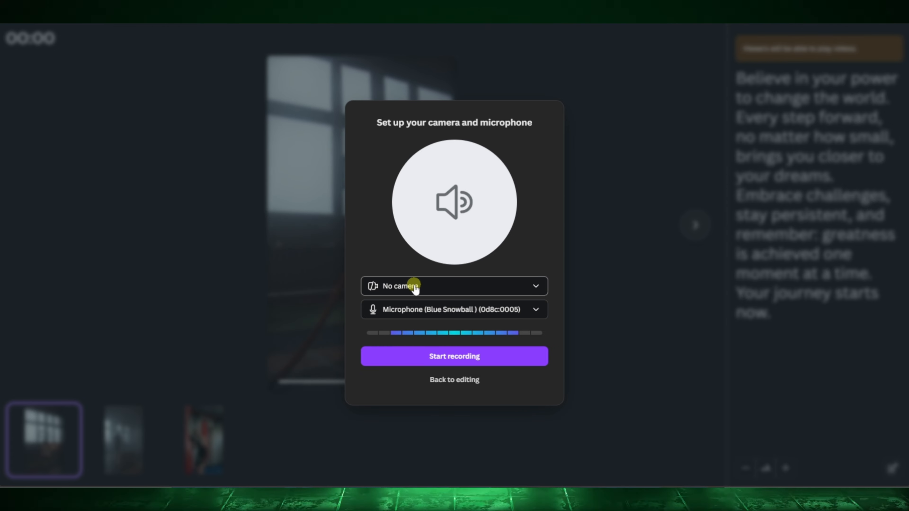
Set up the recording with No camera and the Blue Snowball microphone
{"action": "left_click", "coordinate": [412, 286]}
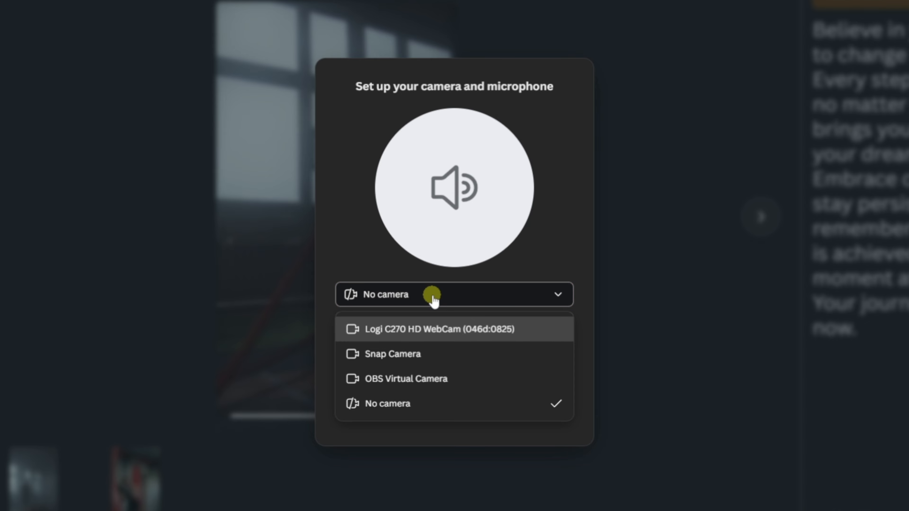
{"action": "left_click", "coordinate": [400, 415]}
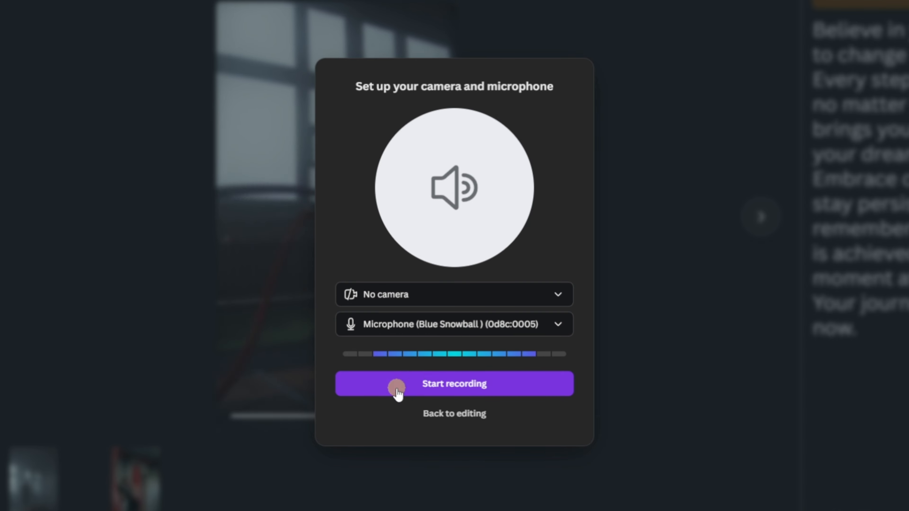
{"action": "left_click", "coordinate": [381, 333]}
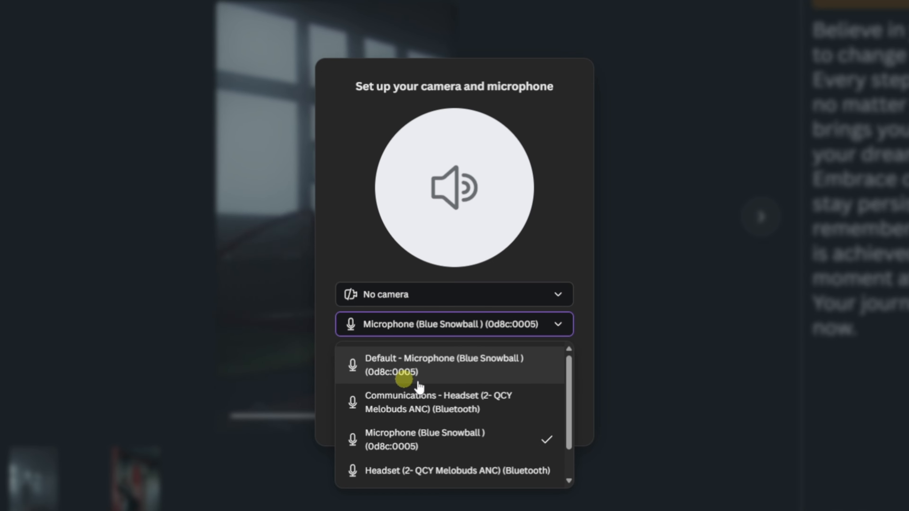
{"action": "left_click_drag", "start_coordinate": [569, 380], "coordinate": [568, 401]}
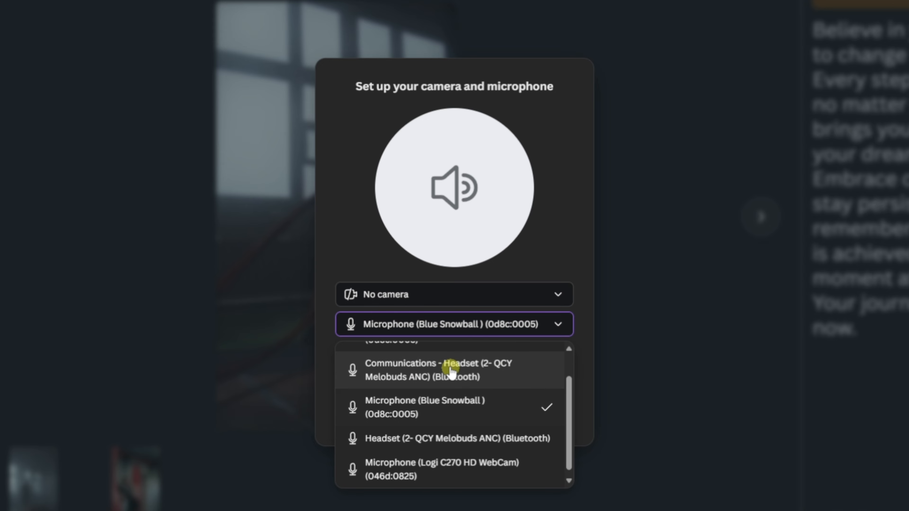
{"action": "left_click", "coordinate": [433, 406]}
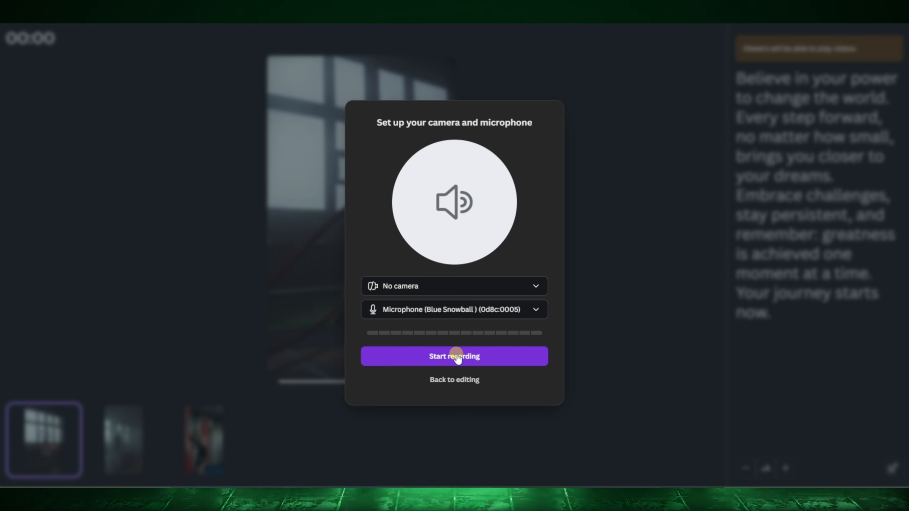
Record a short test take, pausing and resuming it once, and discard the recording
{"action": "left_click", "coordinate": [427, 353]}
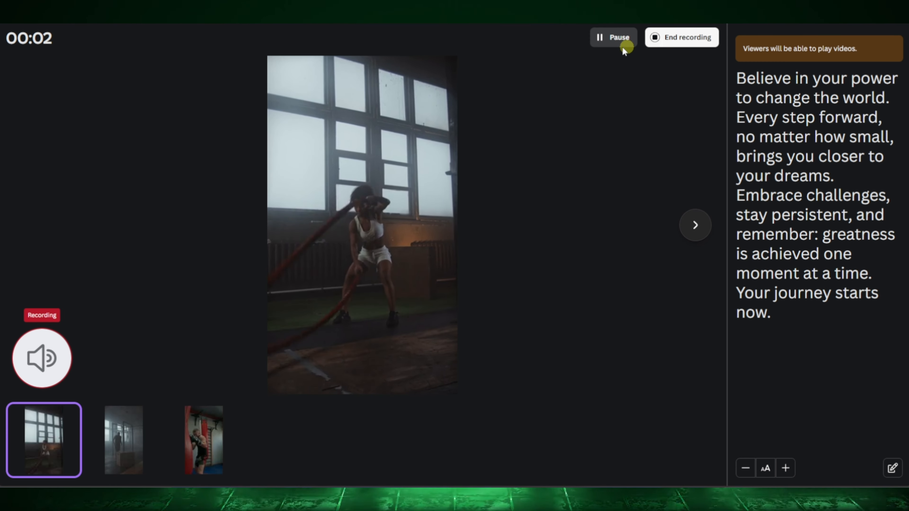
{"action": "left_click", "coordinate": [605, 39]}
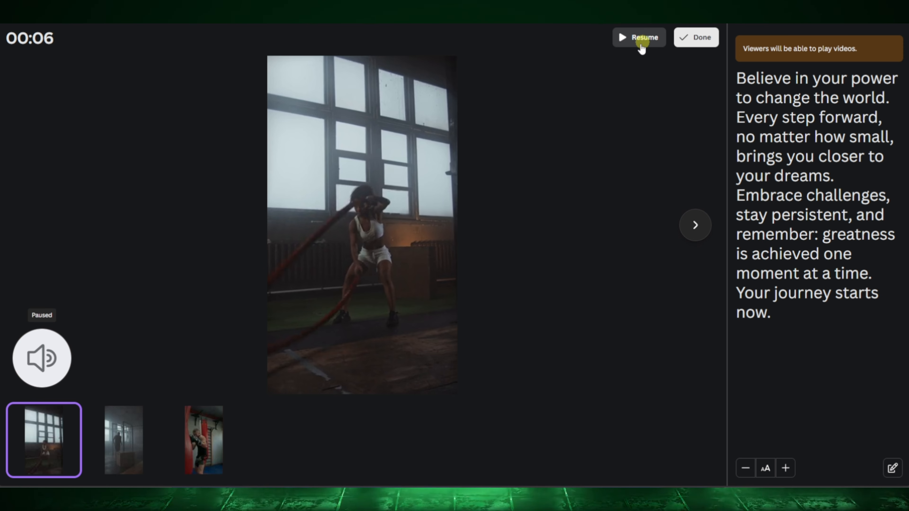
{"action": "left_click", "coordinate": [628, 40]}
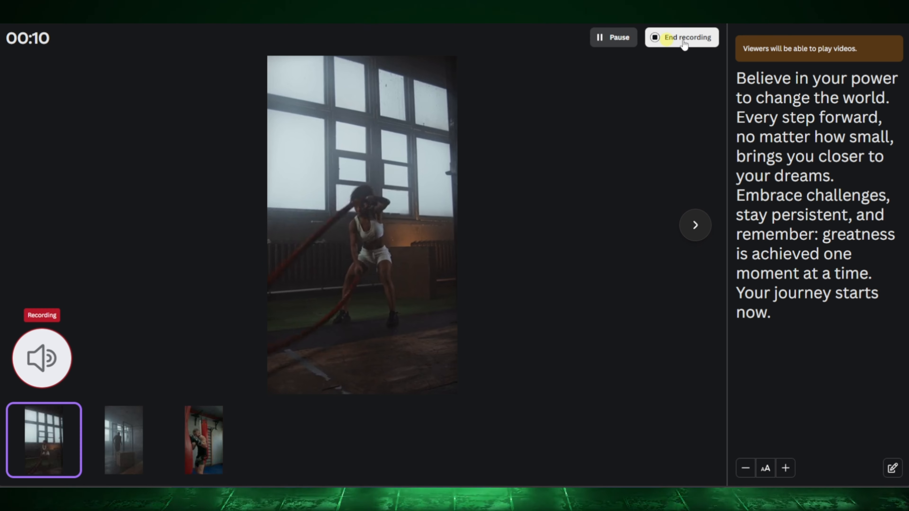
{"action": "left_click", "coordinate": [655, 38]}
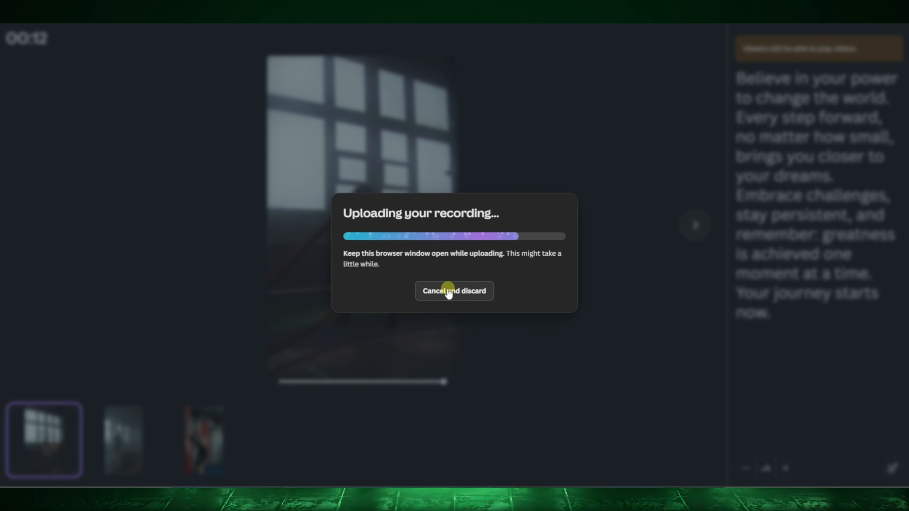
{"action": "left_click", "coordinate": [441, 291]}
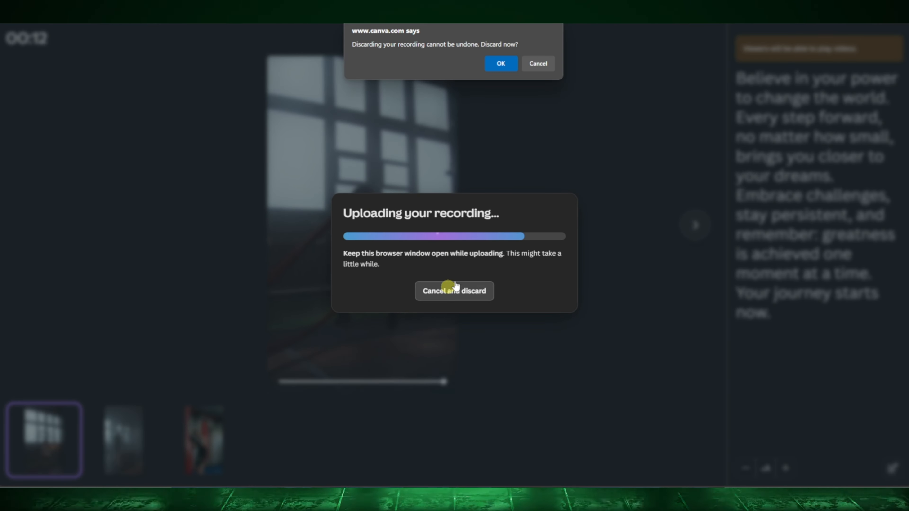
{"action": "left_click", "coordinate": [497, 65]}
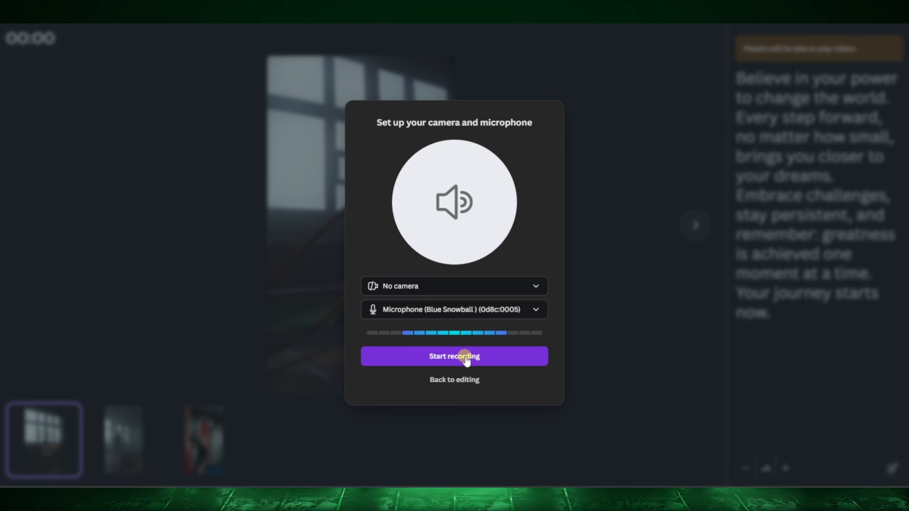
Record the motivational speech from the notes, save the recording and return to the editor
{"action": "left_click", "coordinate": [439, 355]}
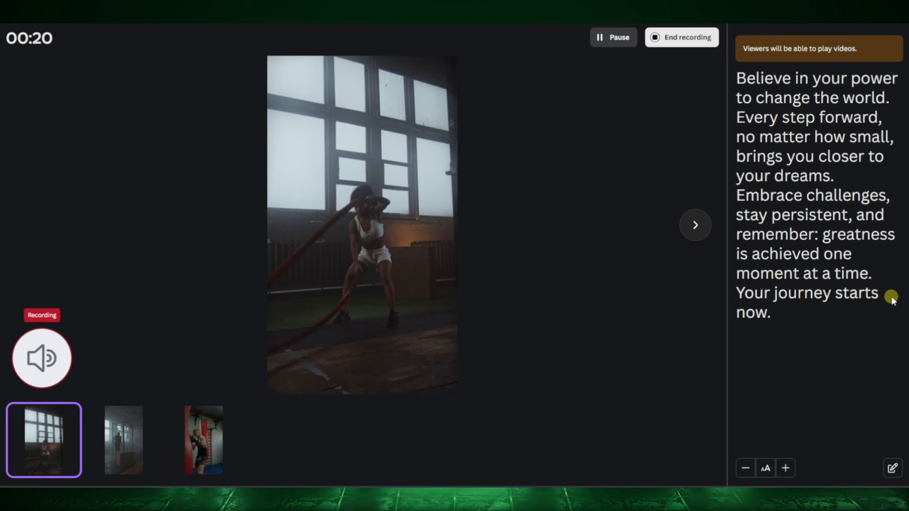
{"action": "left_click", "coordinate": [663, 39]}
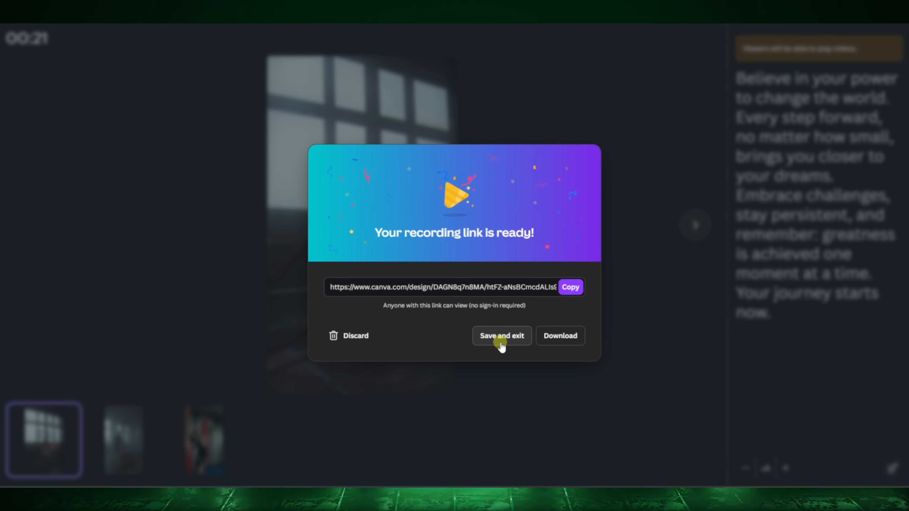
{"action": "left_click", "coordinate": [490, 339]}
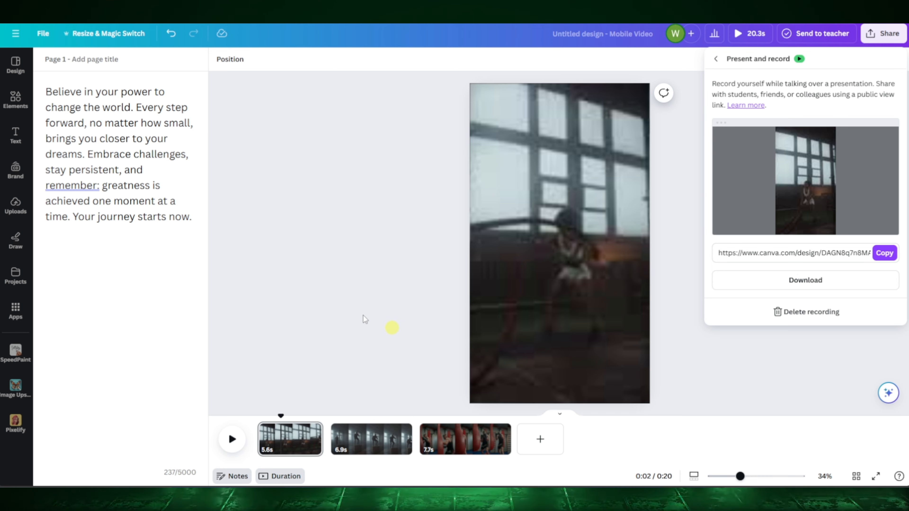
{"action": "left_click", "coordinate": [350, 241]}
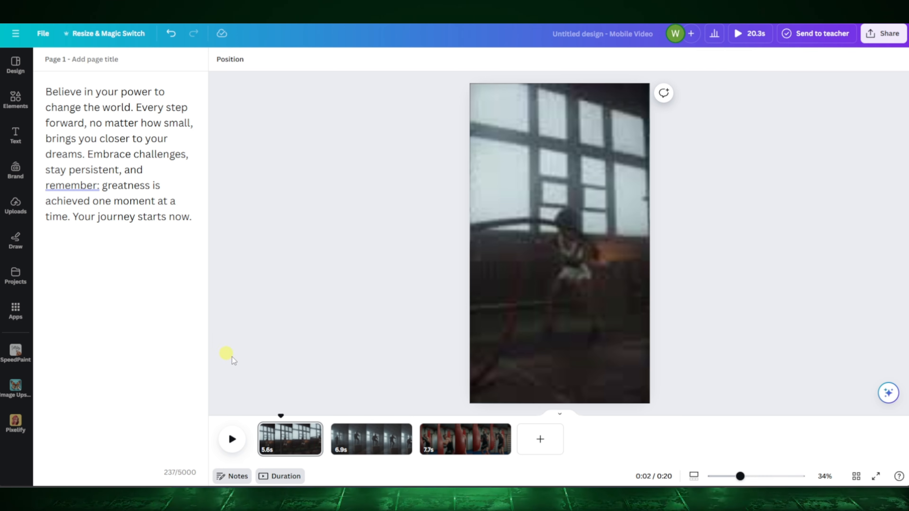
Add the uploaded audio "Recording Aug 16, 2024, 12:08 AM" to the timeline beneath the video pages
{"action": "left_click", "coordinate": [279, 436]}
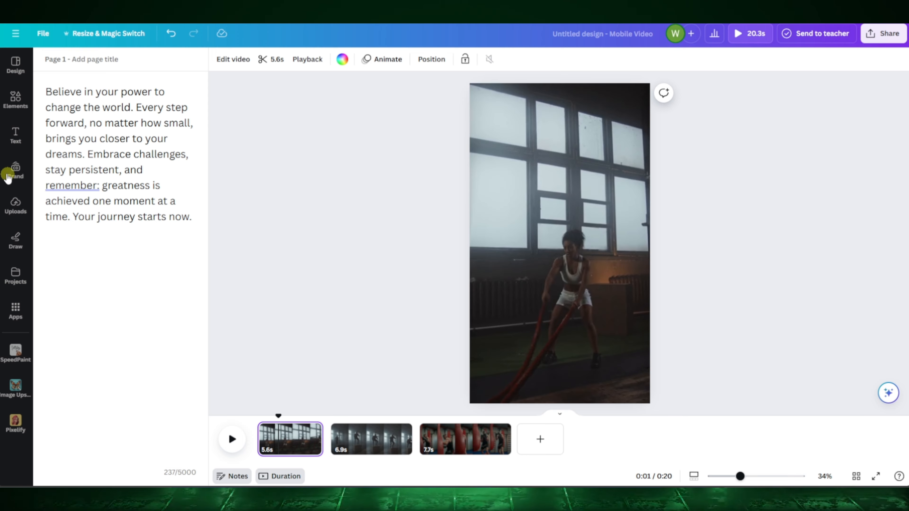
{"action": "left_click", "coordinate": [15, 206]}
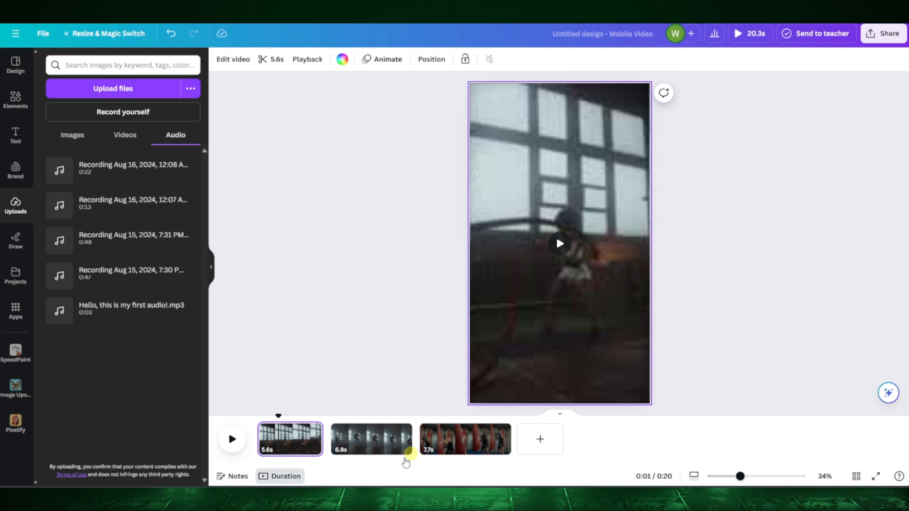
{"action": "left_click_drag", "start_coordinate": [125, 168], "coordinate": [260, 446]}
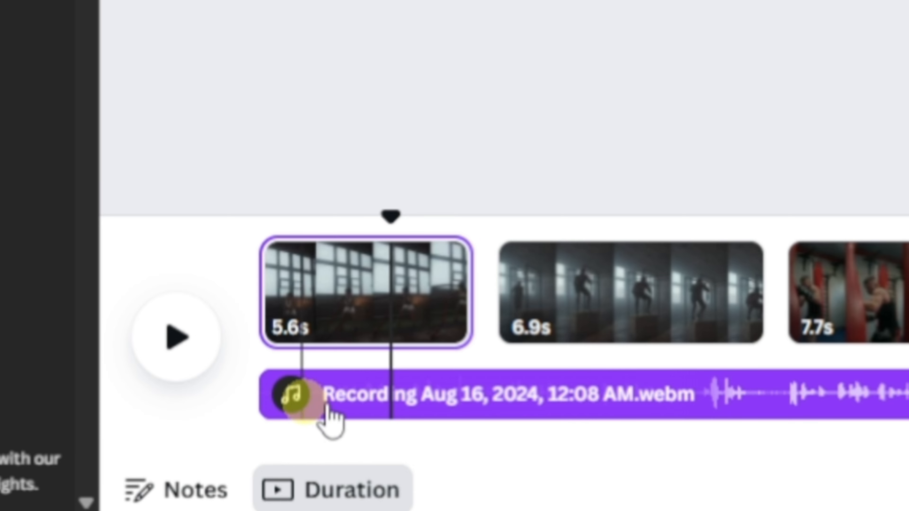
Split the voice recording about 1.9 s from its start and delete the short first part
{"action": "left_click_drag", "start_coordinate": [392, 216], "coordinate": [330, 224]}
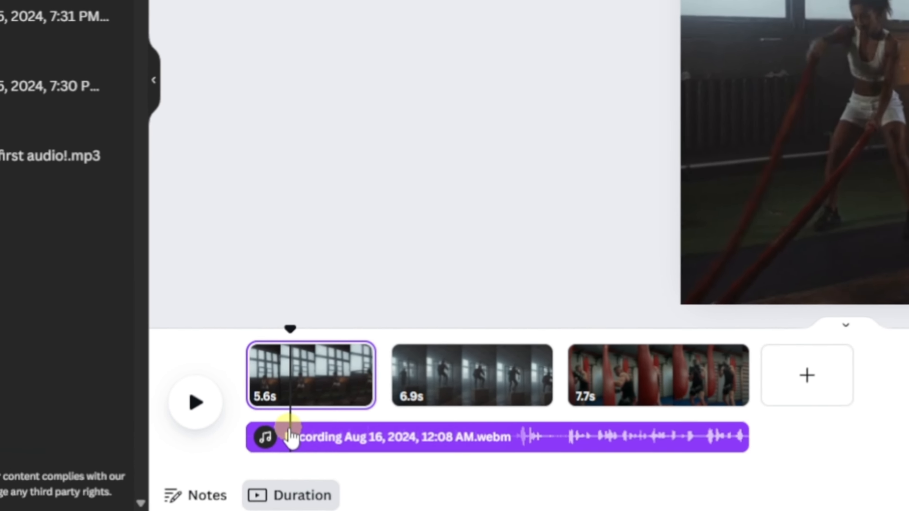
{"action": "right_click", "coordinate": [331, 386]}
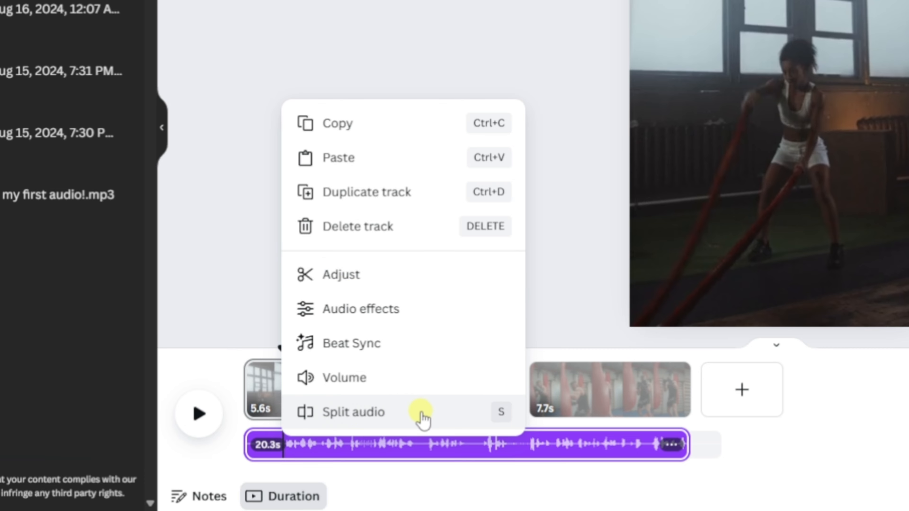
{"action": "left_click", "coordinate": [414, 418]}
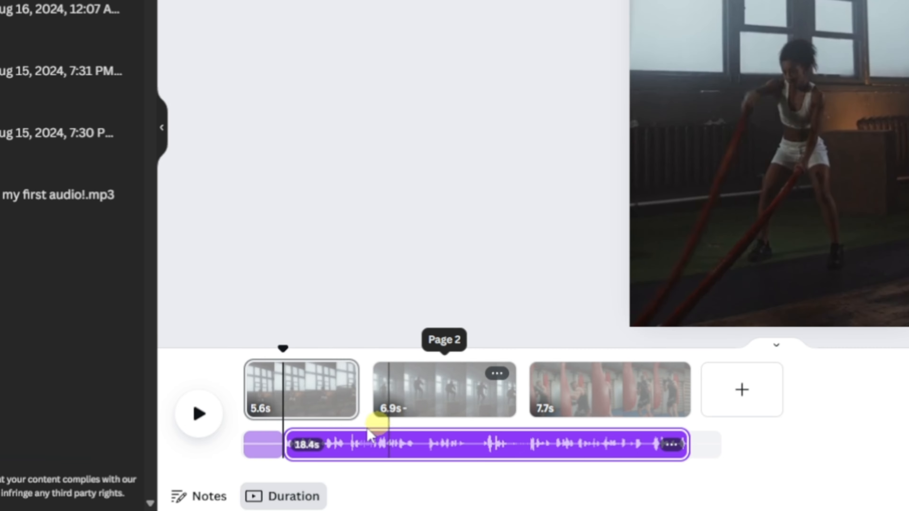
{"action": "left_click", "coordinate": [262, 452]}
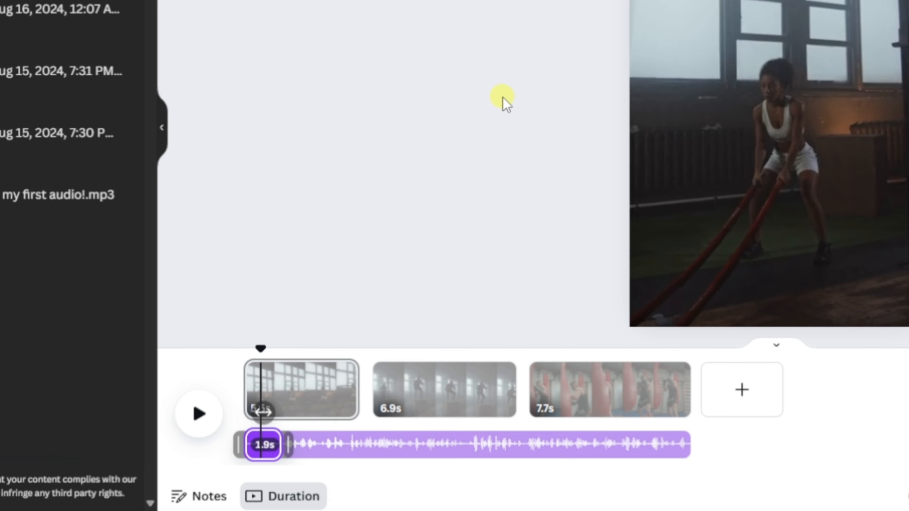
{"action": "key", "text": "Delete"}
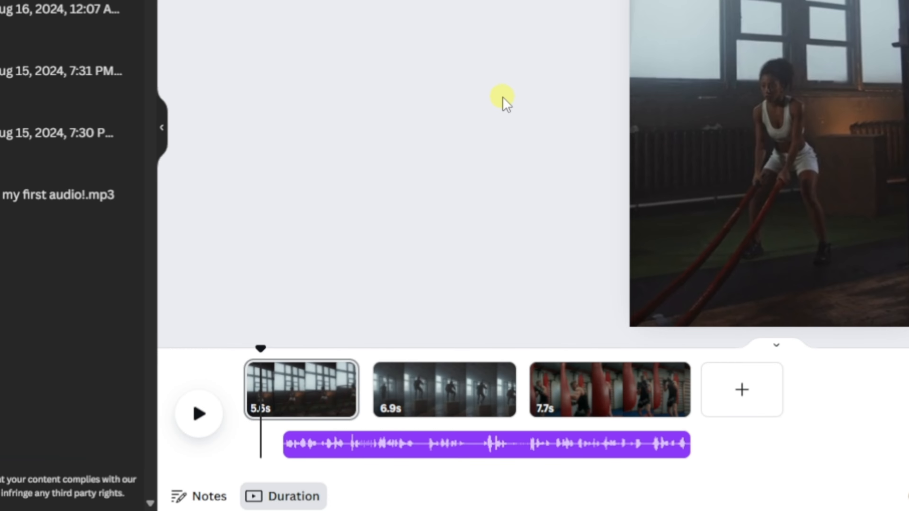
Move the remaining voice recording to the start of the timeline and extend its end so that it lasts 18.8 s
{"action": "left_click", "coordinate": [546, 448]}
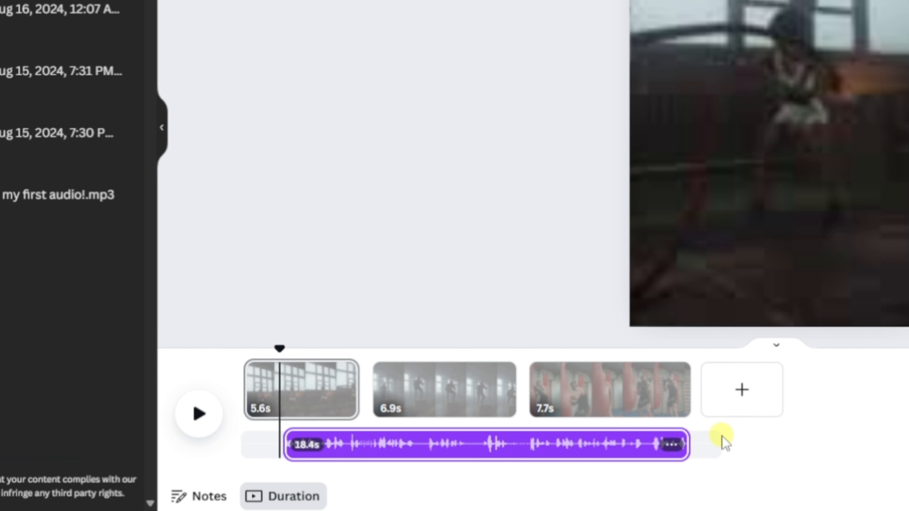
{"action": "left_click", "coordinate": [630, 446]}
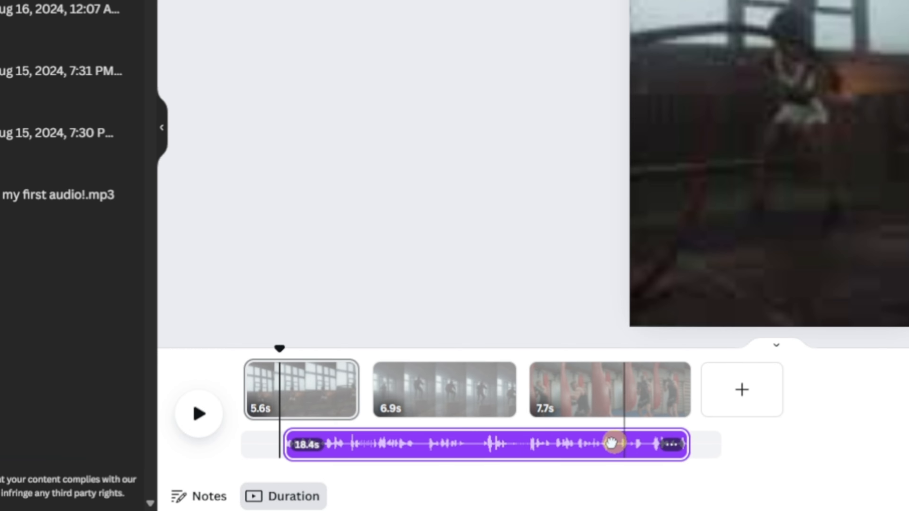
{"action": "left_click_drag", "start_coordinate": [612, 443], "coordinate": [547, 453]}
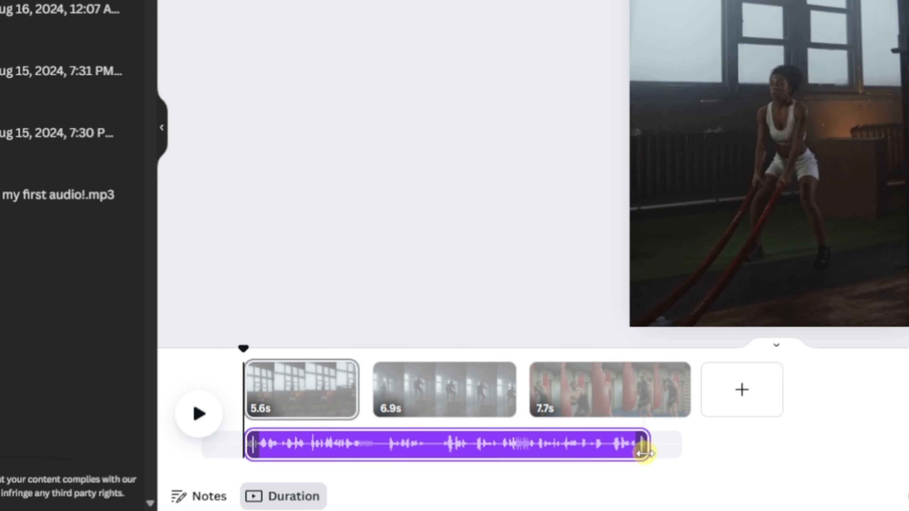
{"action": "mouse_move", "coordinate": [645, 445]}
{"action": "left_mouse_down"}
{"action": "mouse_move", "coordinate": [693, 448]}
{"action": "mouse_move", "coordinate": [648, 443]}
{"action": "mouse_move", "coordinate": [658, 444]}
{"action": "left_mouse_up"}
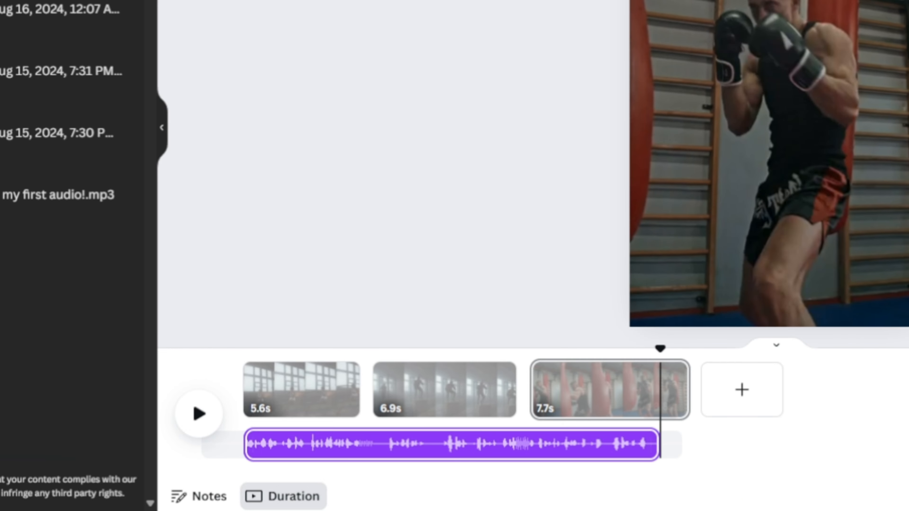
Split the voice recording at the pause near the start of the second clip, about 6.5 s along the timeline
{"action": "left_click", "coordinate": [631, 390]}
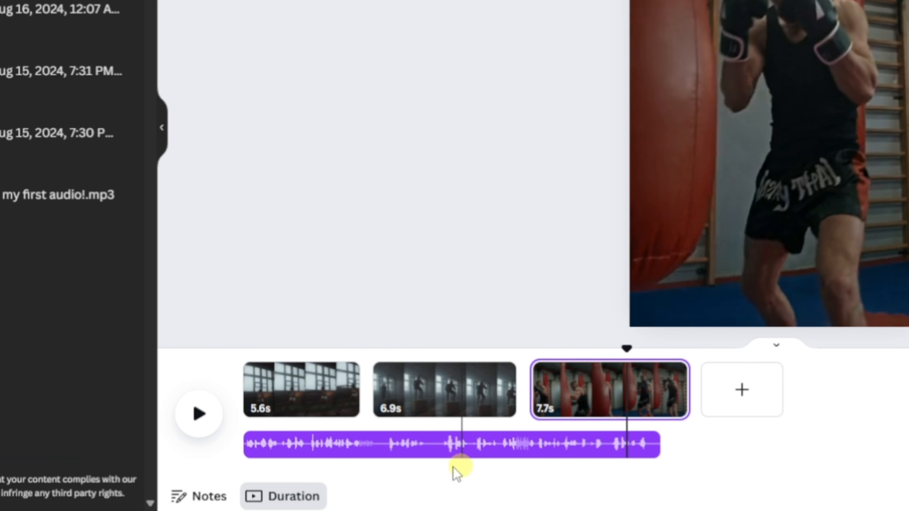
{"action": "left_click", "coordinate": [367, 447]}
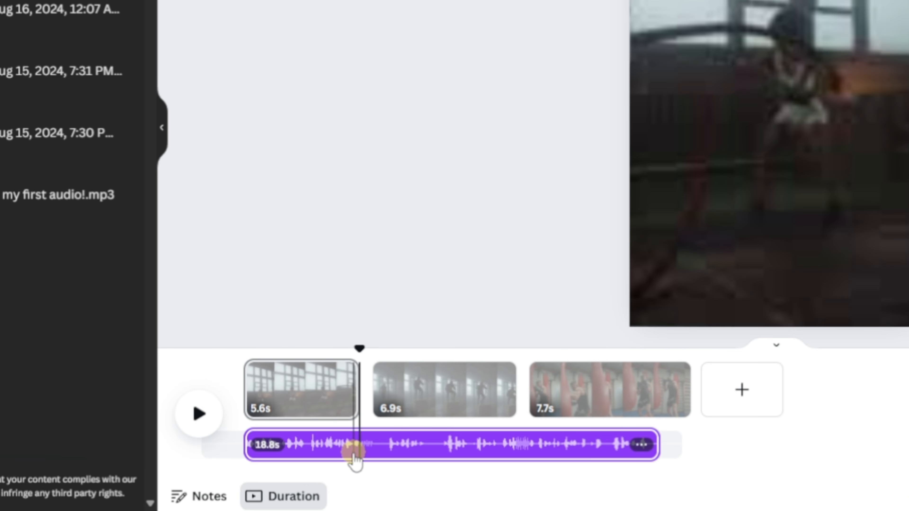
{"action": "left_click_drag", "start_coordinate": [368, 456], "coordinate": [395, 457]}
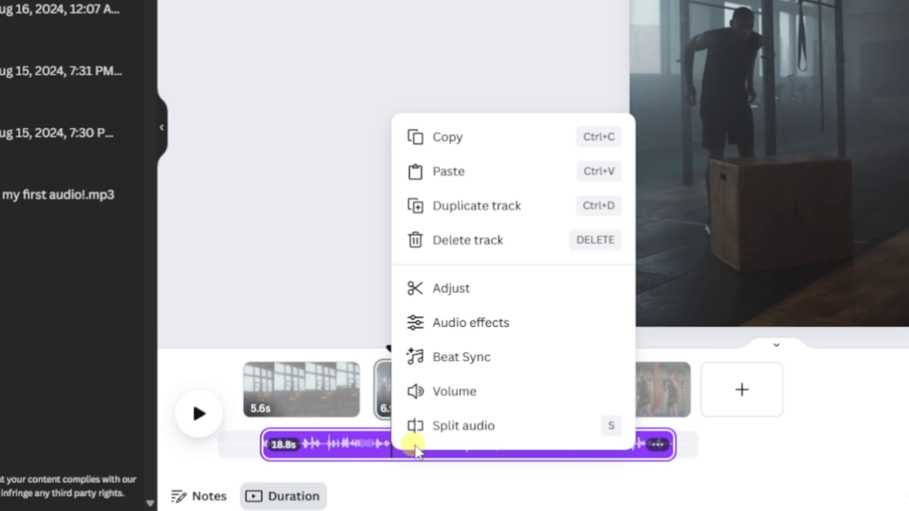
{"action": "left_click", "coordinate": [436, 429]}
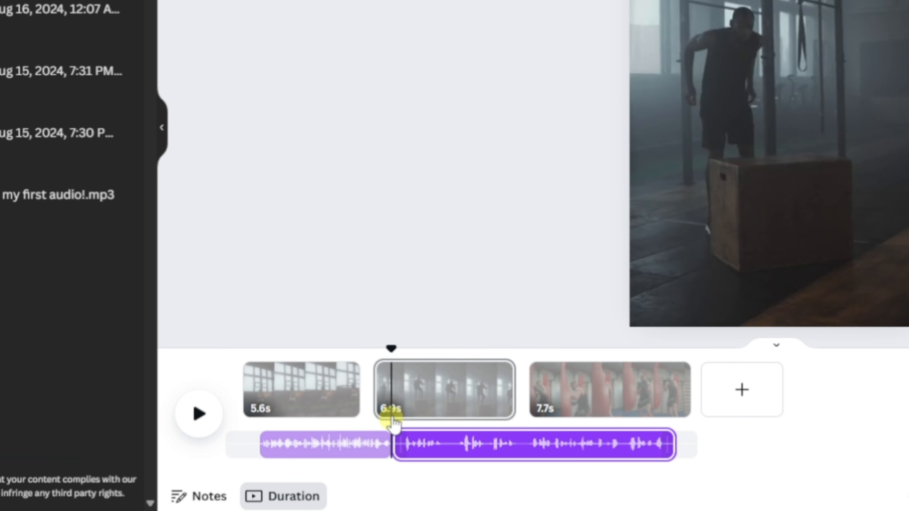
Split the second part of the voice recording at 6.9 s, delete the short piece before the cut and close the gap
{"action": "left_click", "coordinate": [409, 455]}
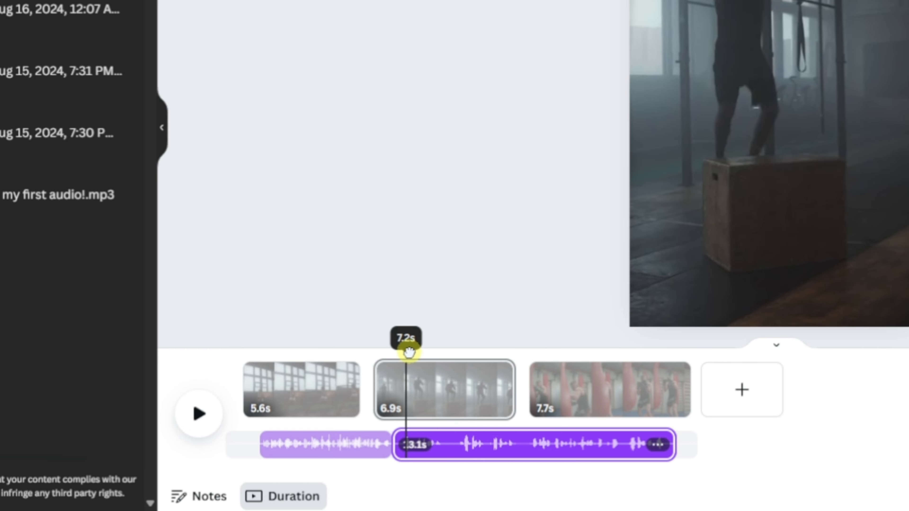
{"action": "left_click", "coordinate": [432, 378]}
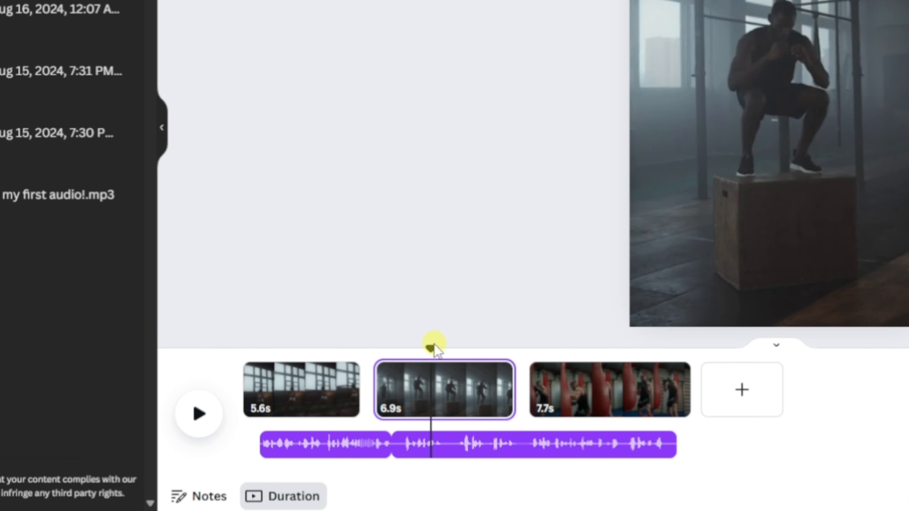
{"action": "left_click_drag", "start_coordinate": [430, 347], "coordinate": [402, 345]}
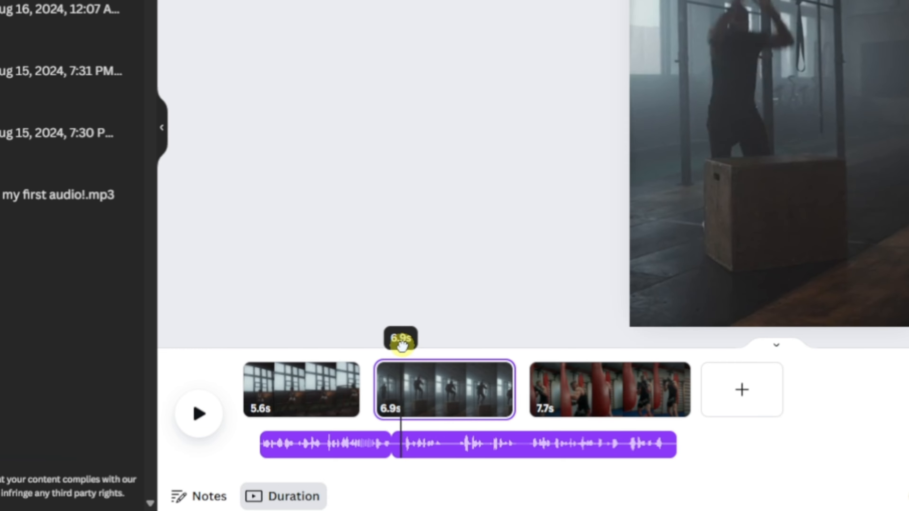
{"action": "right_click", "coordinate": [401, 425]}
{"action": "right_click", "coordinate": [405, 444]}
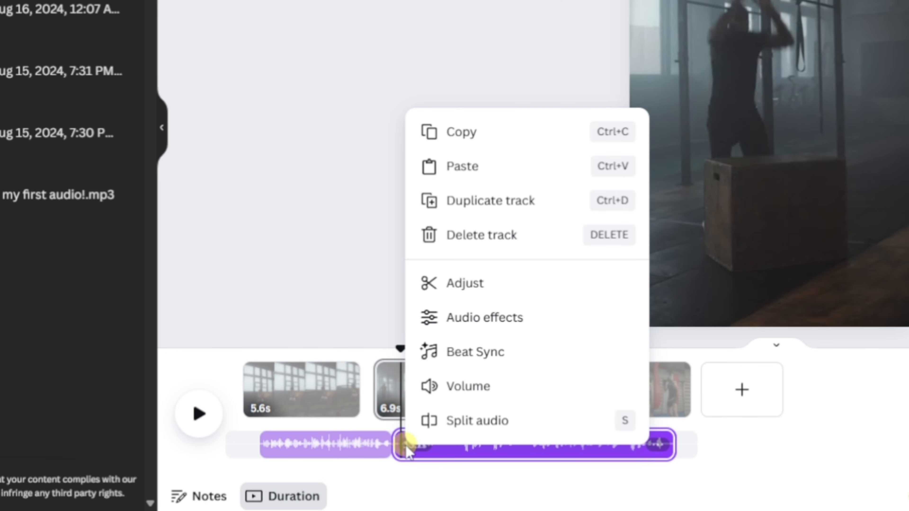
{"action": "left_click", "coordinate": [477, 421]}
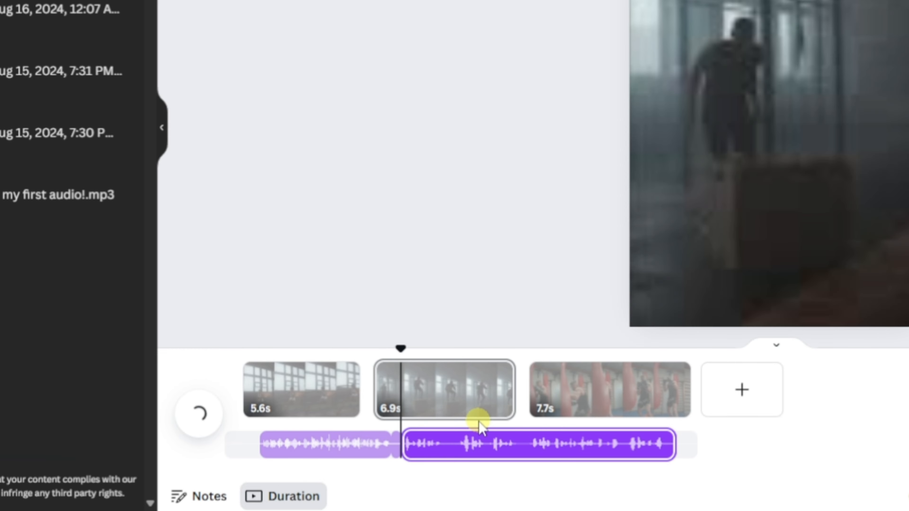
{"action": "left_click", "coordinate": [399, 437]}
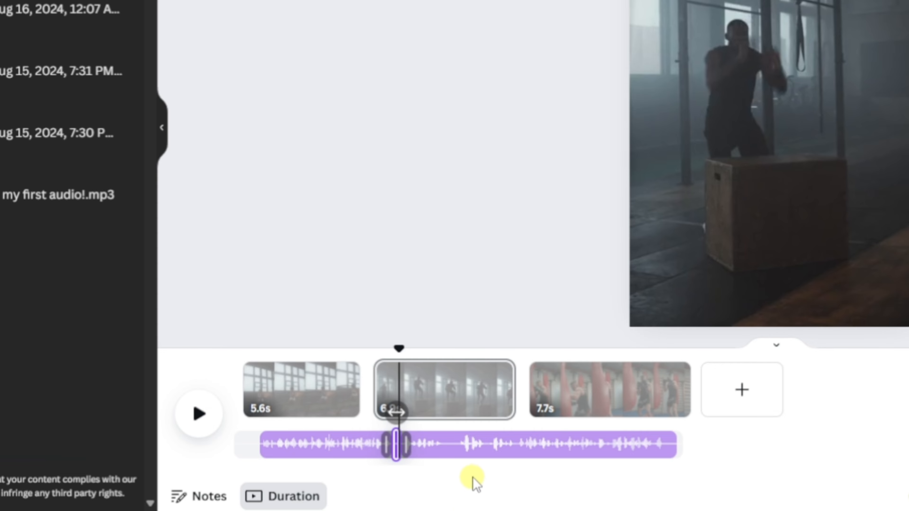
{"action": "left_click", "coordinate": [497, 446]}
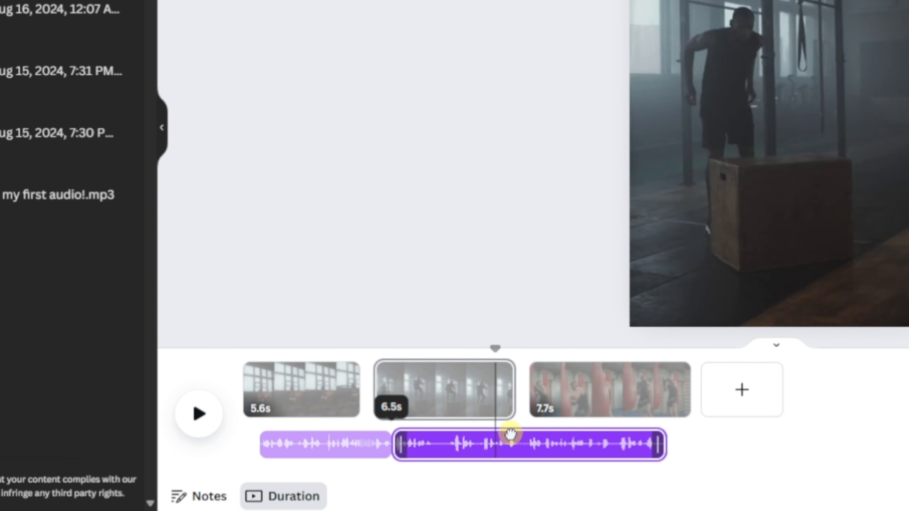
Trim the third clip to 6.6 s and align the two voice parts with the start of the timeline
{"action": "left_click", "coordinate": [686, 400]}
{"action": "left_click_drag", "start_coordinate": [686, 400], "coordinate": [667, 393]}
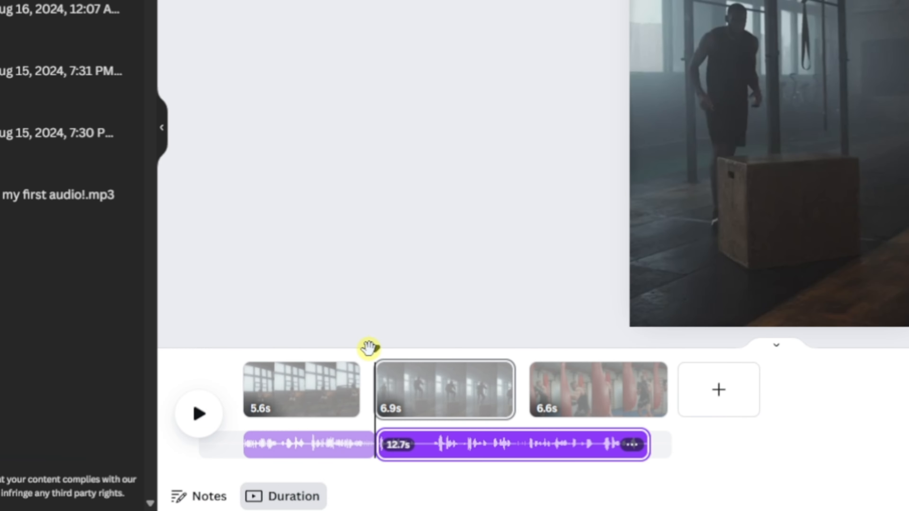
{"action": "left_click_drag", "start_coordinate": [370, 350], "coordinate": [349, 365]}
{"action": "left_click", "coordinate": [329, 382]}
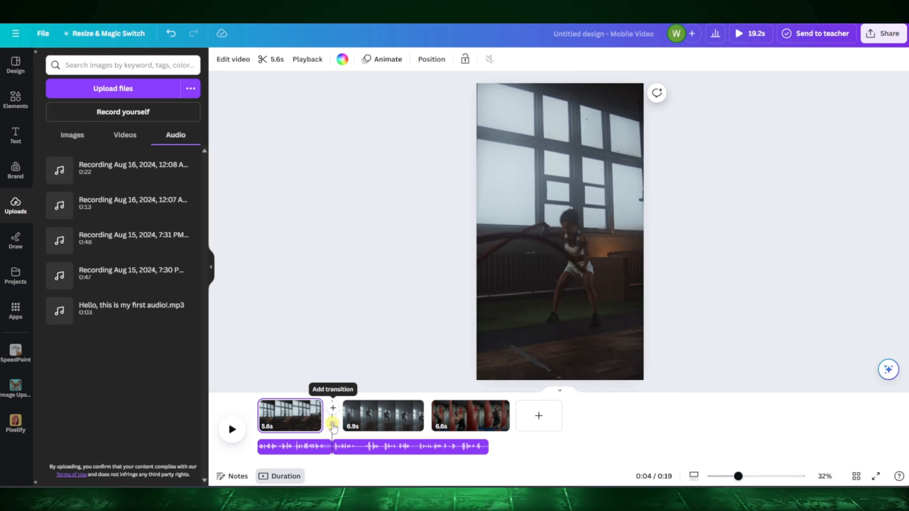
Add a Dissolve transition between the first and second clips with a duration of about 1.1 seconds
{"action": "left_click", "coordinate": [333, 426]}
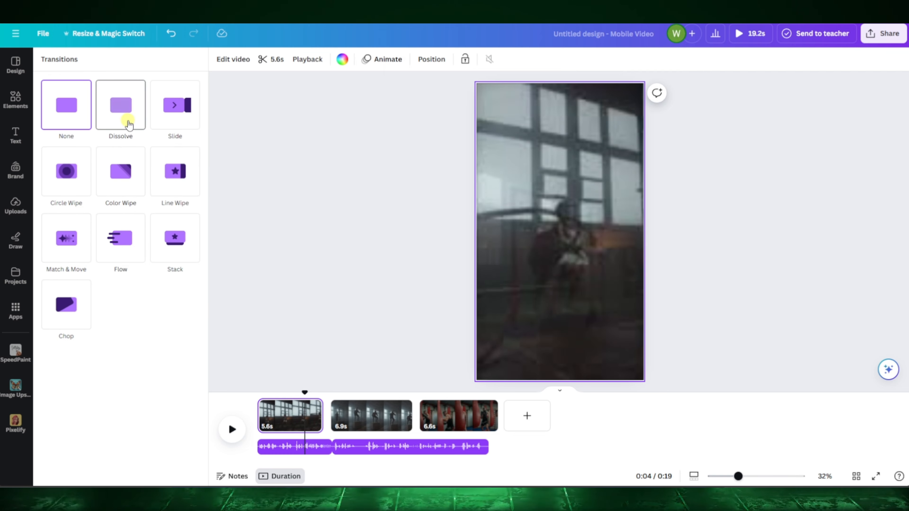
{"action": "left_click", "coordinate": [128, 123]}
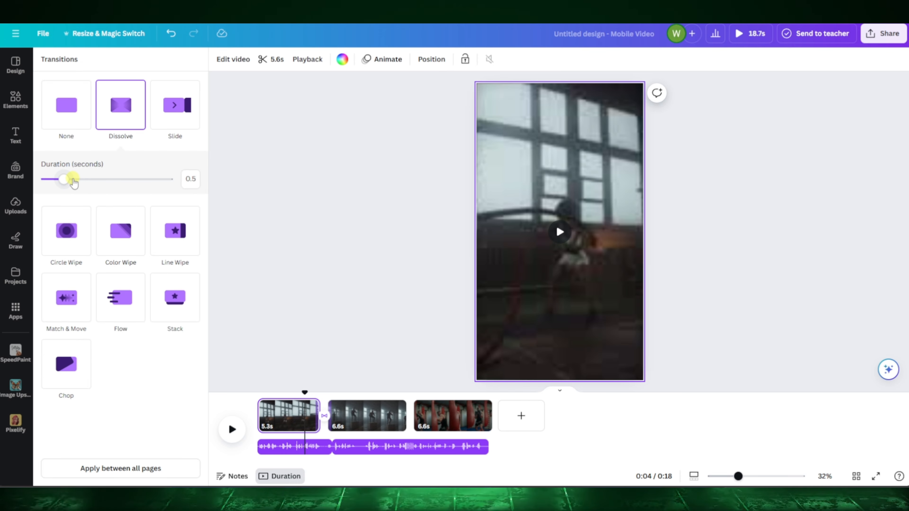
{"action": "left_click_drag", "start_coordinate": [97, 181], "coordinate": [96, 181]}
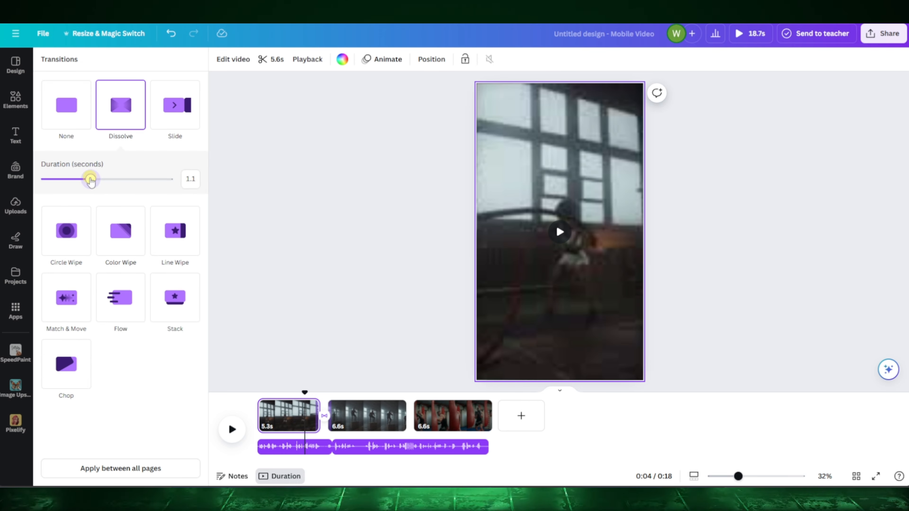
Examine the fade in and fade out audio effects available for the first voice part without changing them
{"action": "left_click", "coordinate": [306, 444]}
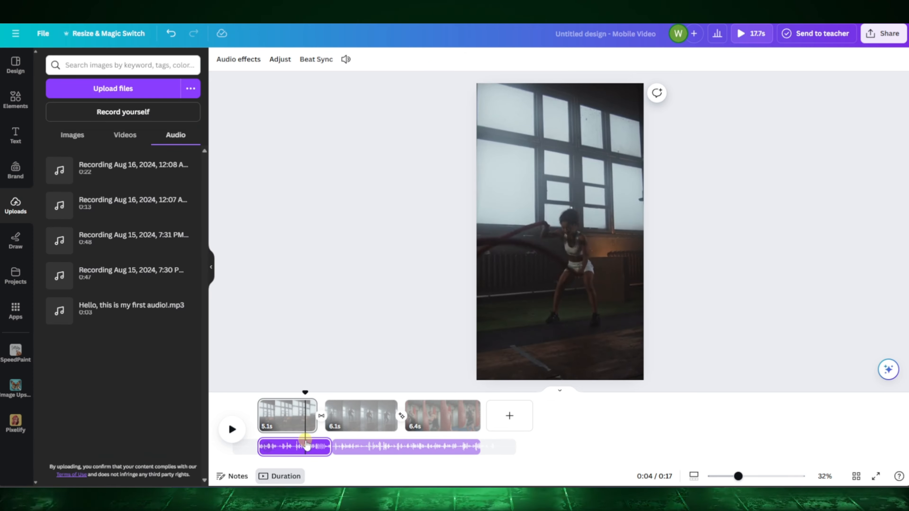
{"action": "left_click", "coordinate": [251, 60]}
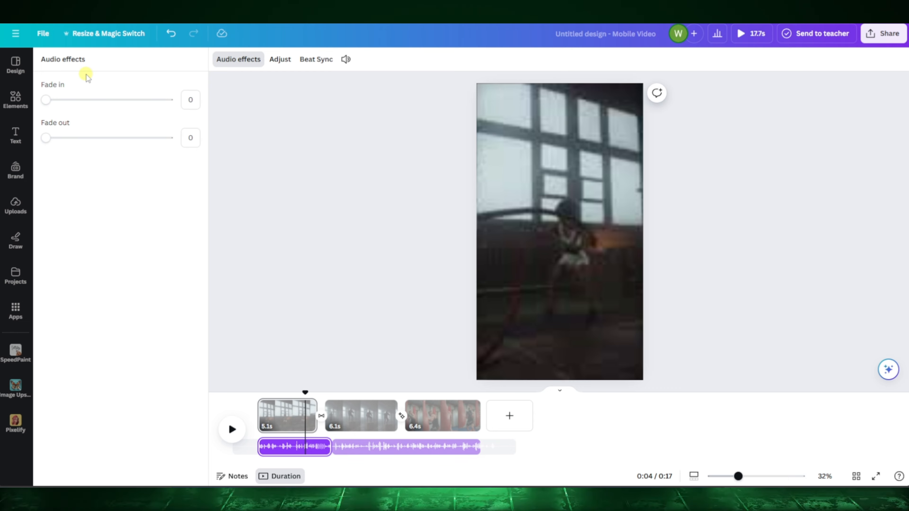
{"action": "left_click", "coordinate": [250, 61]}
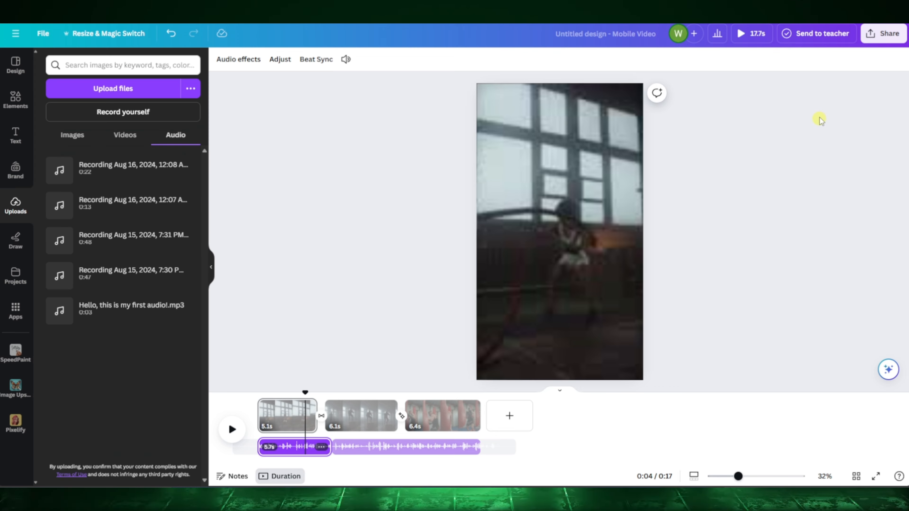
Download all pages as an MP4 Video in 1080p (HD) and open the downloaded file "Untitled design (1).mp4"
{"action": "left_click", "coordinate": [889, 36]}
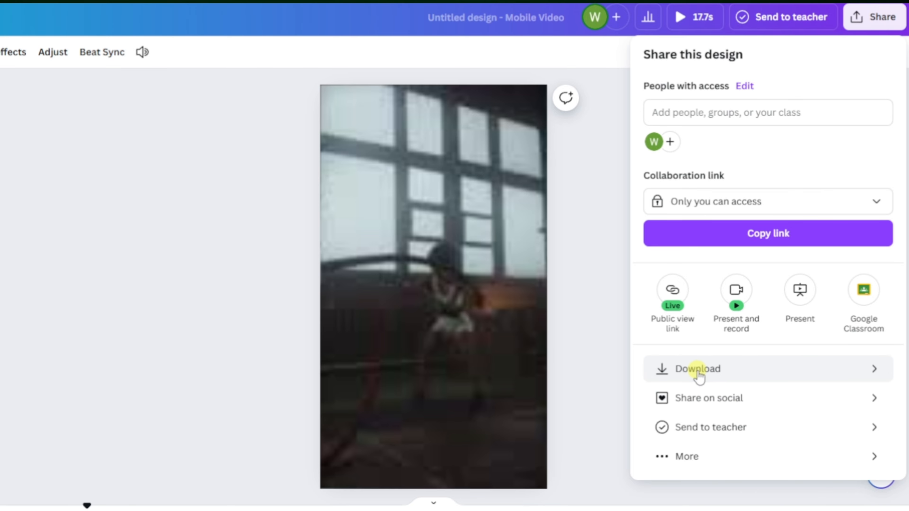
{"action": "left_click", "coordinate": [717, 375]}
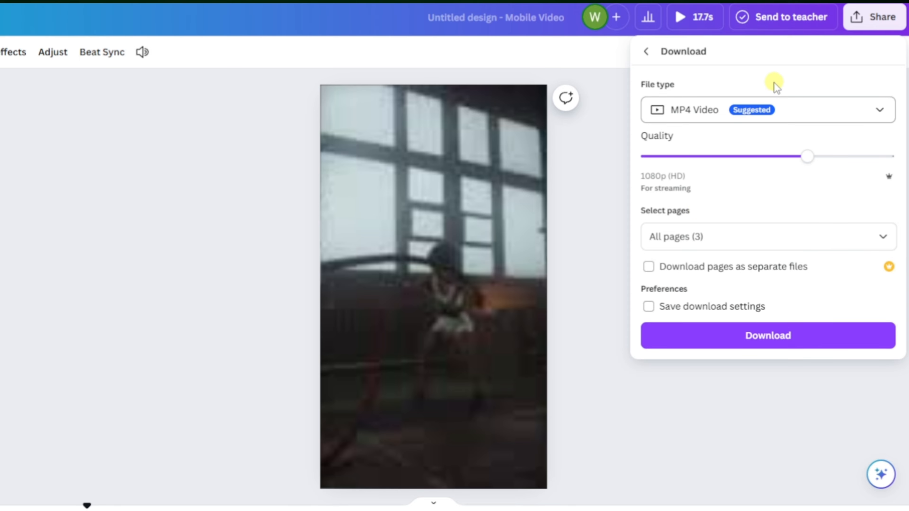
{"action": "left_click", "coordinate": [705, 111]}
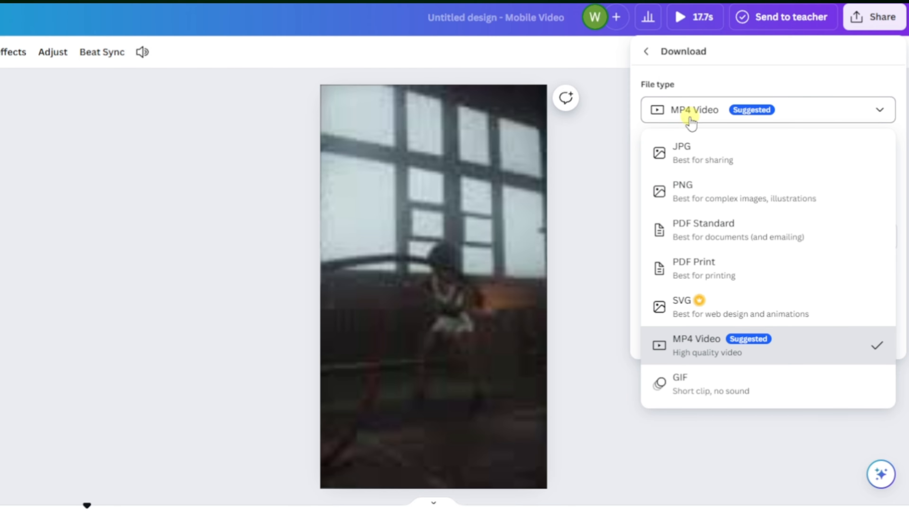
{"action": "left_click", "coordinate": [712, 349]}
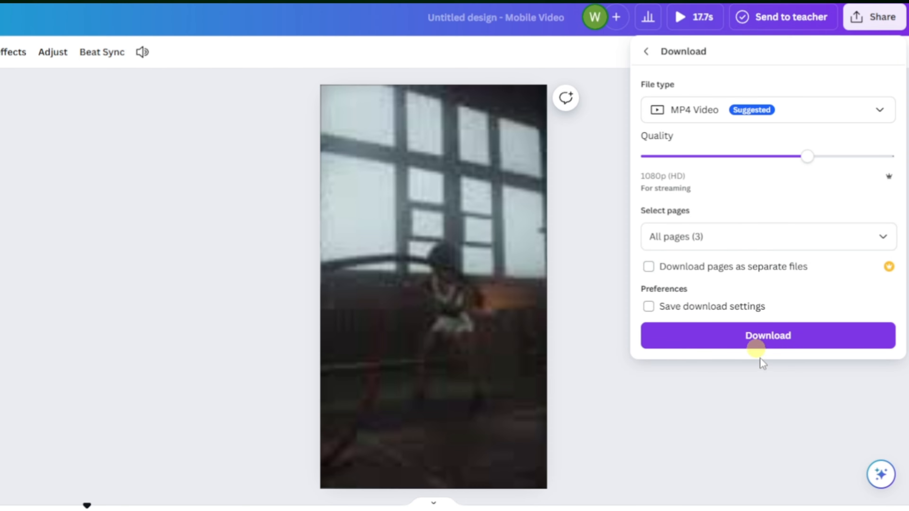
{"action": "left_click", "coordinate": [723, 342]}
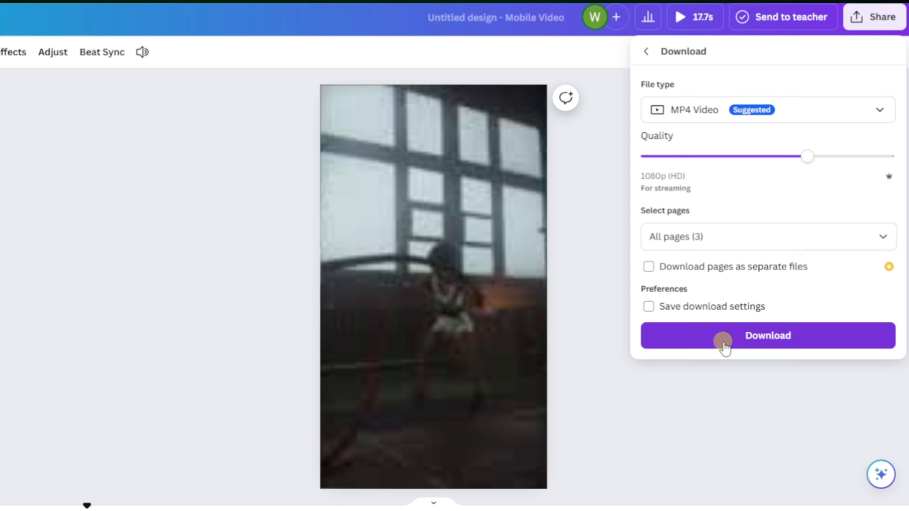
{"action": "left_click", "coordinate": [763, 335]}
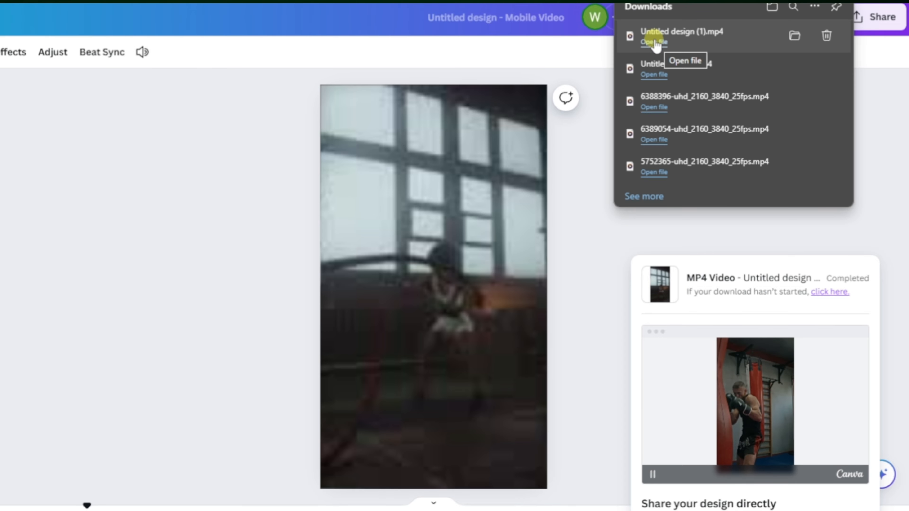
{"action": "left_click", "coordinate": [654, 42]}
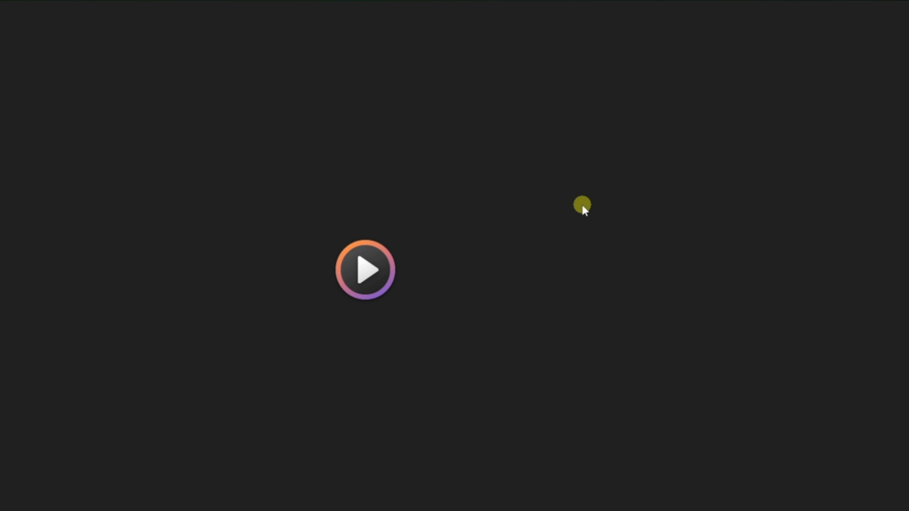